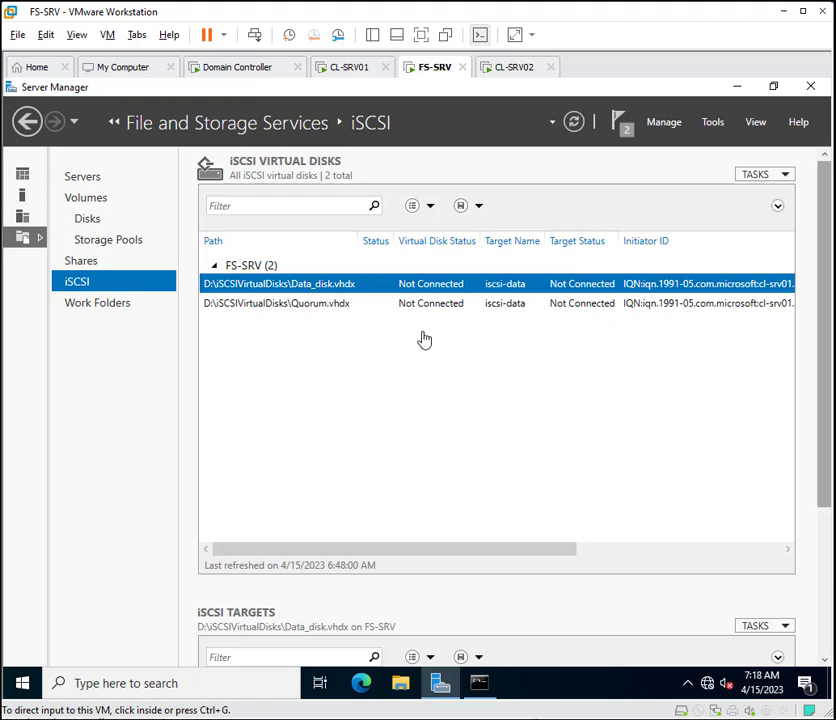
# Examine the connection status, target status and initiator IDs of the iSCSI virtual disks on FS-SRV.
pyautogui.click(592, 556)
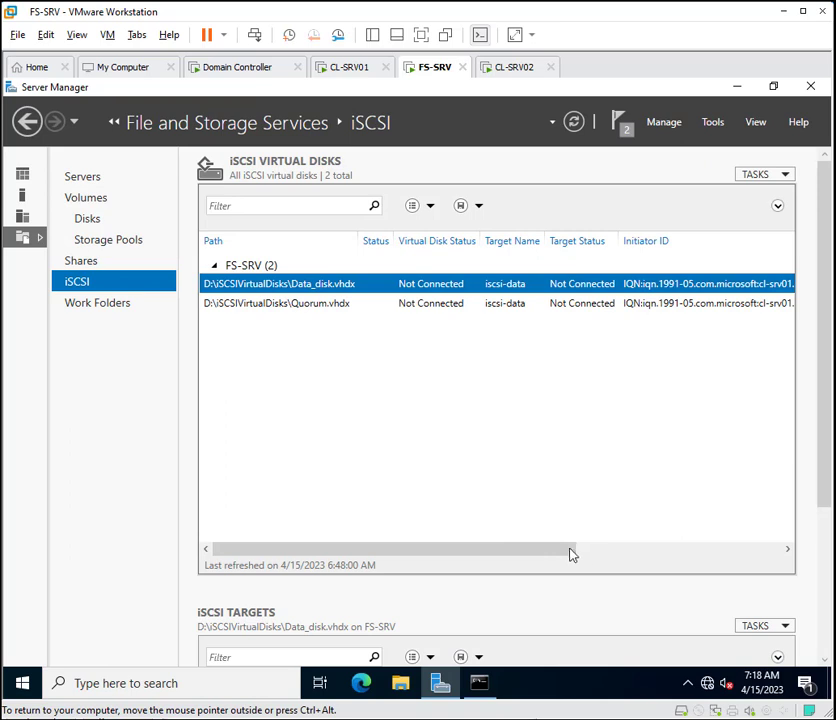
pyautogui.moveTo(567, 554); pyautogui.dragTo(690, 556)
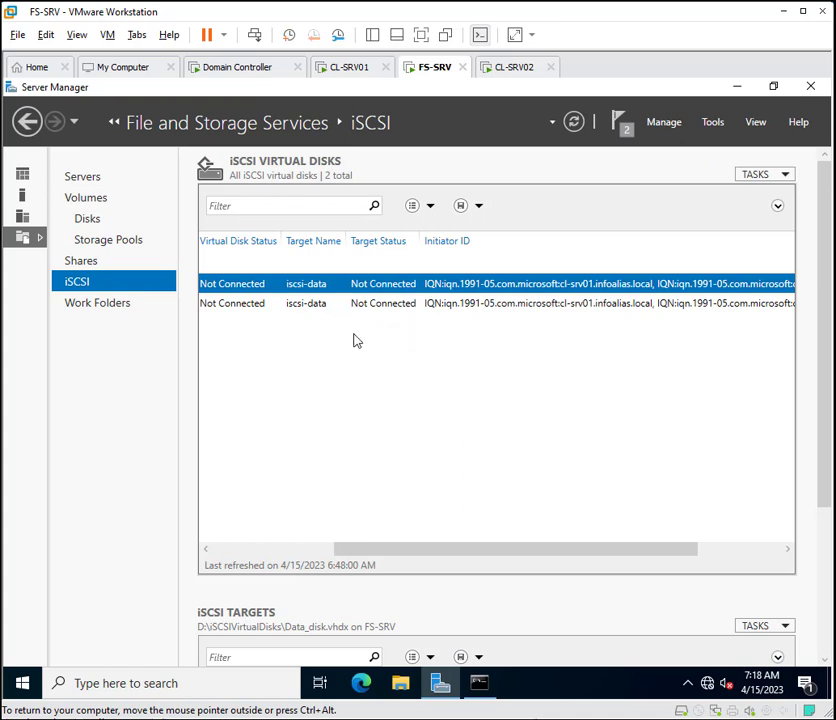
pyautogui.moveTo(414, 554); pyautogui.dragTo(265, 545)
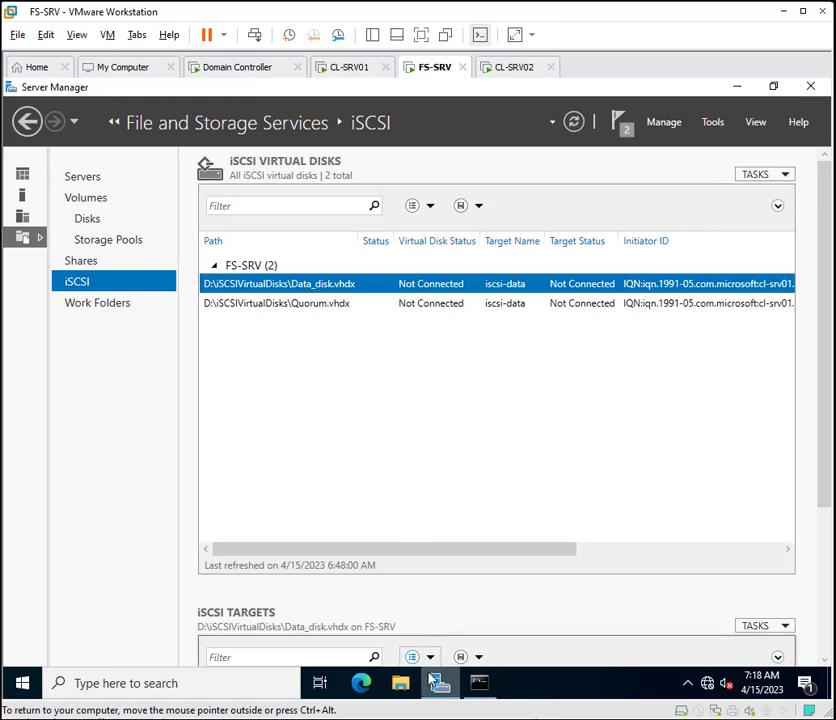
# Switch to CL-SRV01, start Server Manager, dismiss the Windows Admin Center message and open the iSCSI Initiator.
pyautogui.click(350, 72)
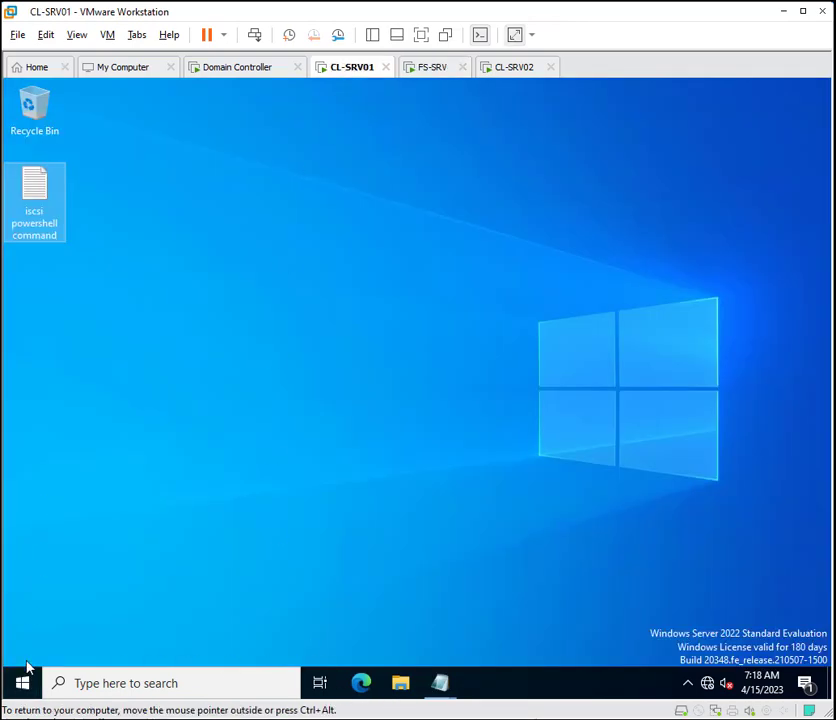
pyautogui.click(22, 684)
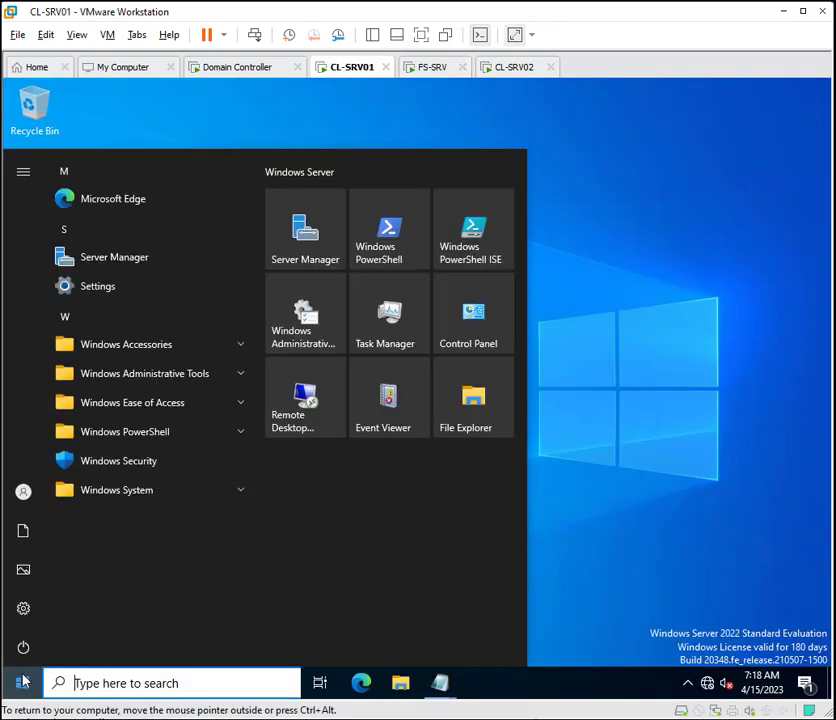
pyautogui.click(114, 258)
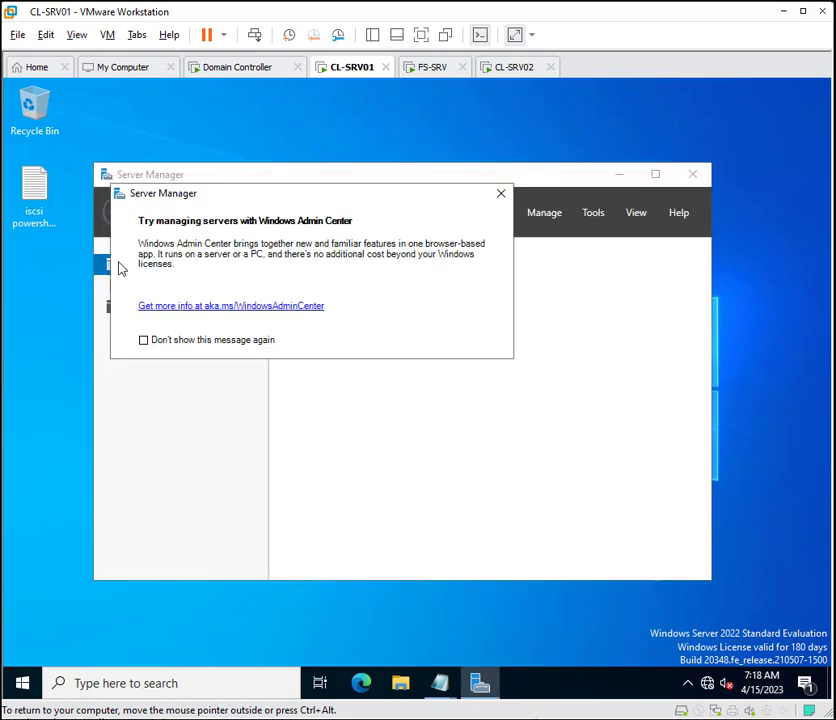
pyautogui.click(502, 194)
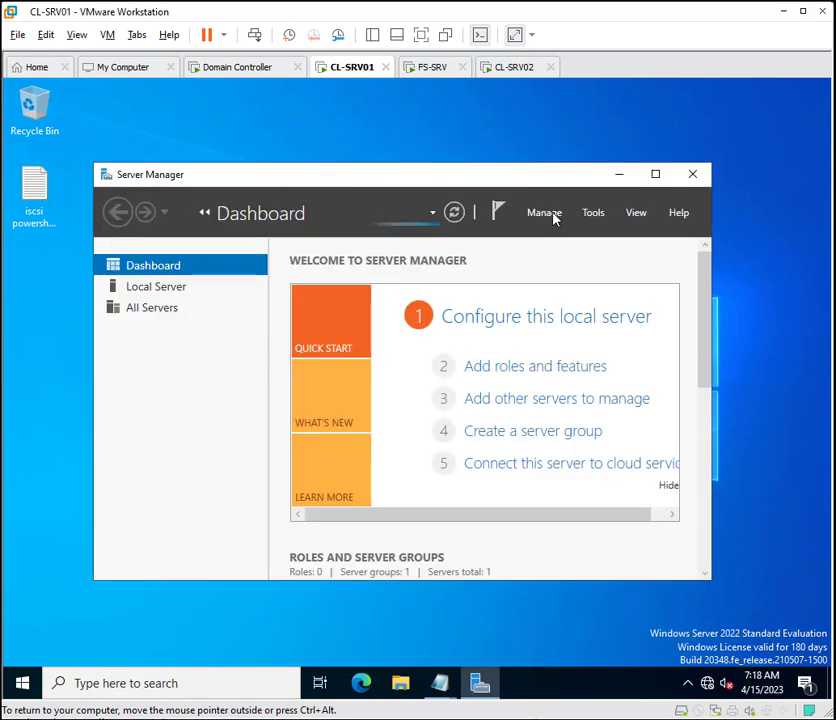
pyautogui.click(590, 212)
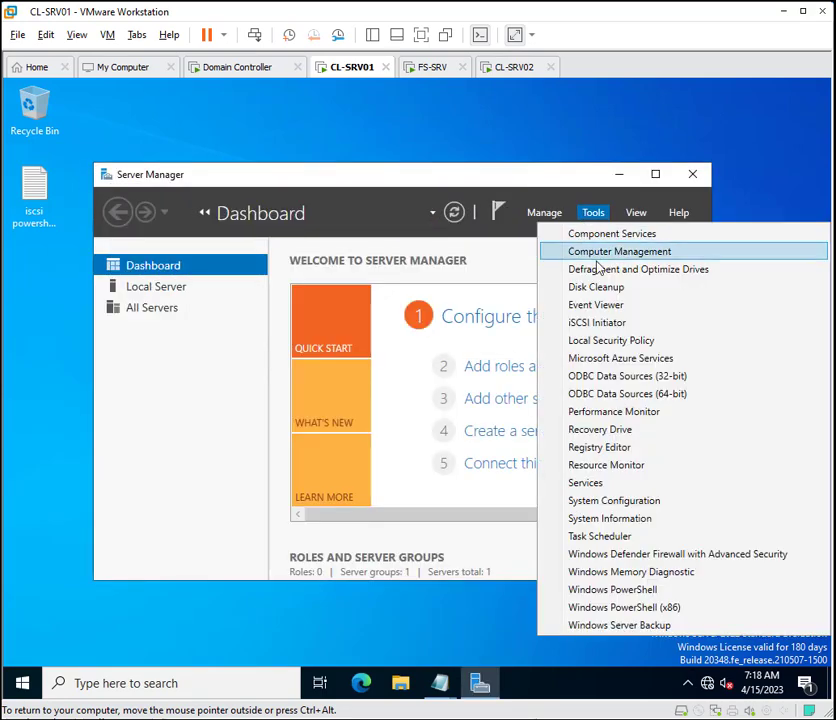
pyautogui.click(594, 323)
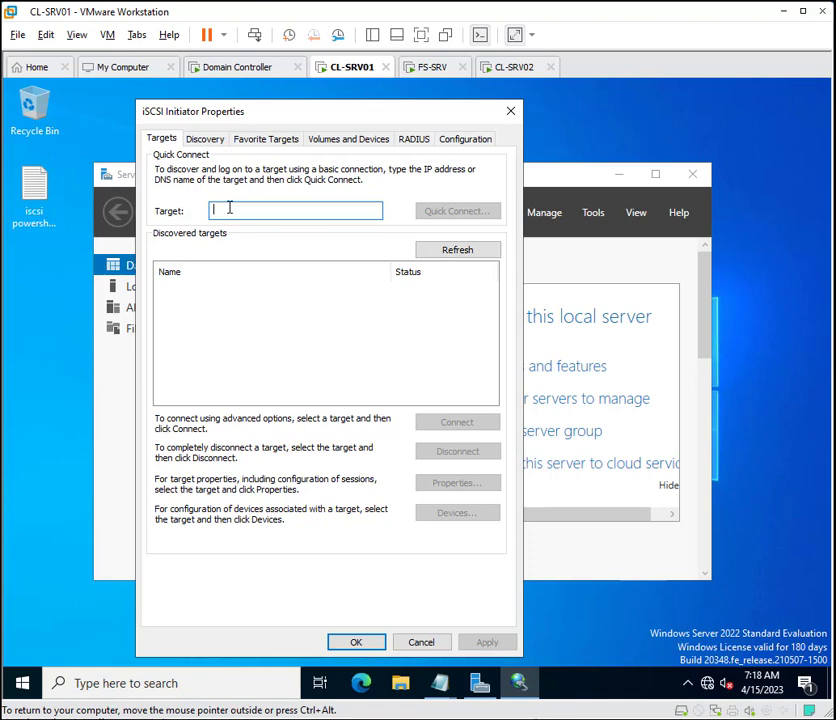
# Quick-connect CL-SRV01 to the iSCSI target at 10.0.0.20 and check its target portals under discovery.
pyautogui.write('10.0.0.20')
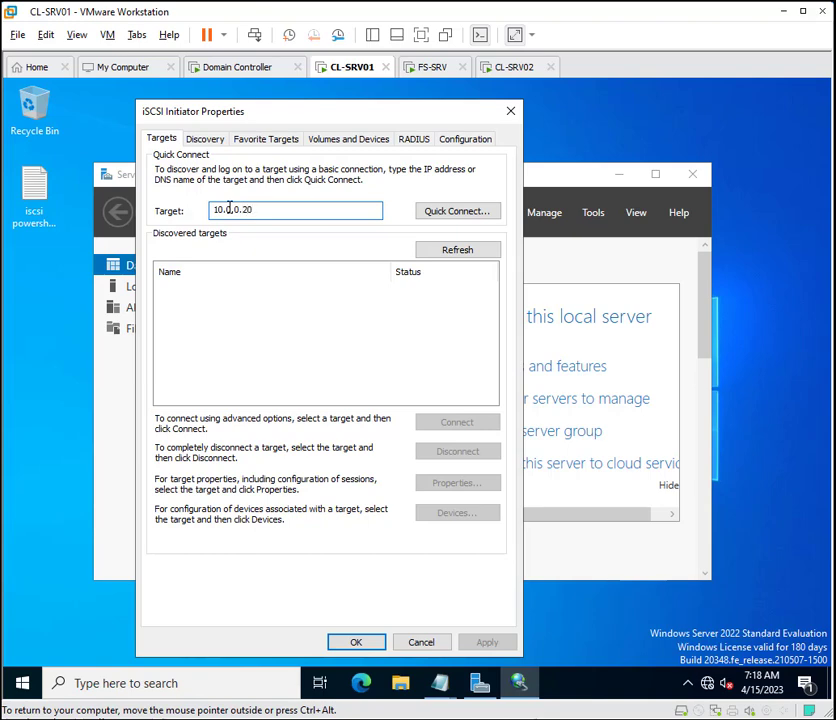
pyautogui.click(452, 214)
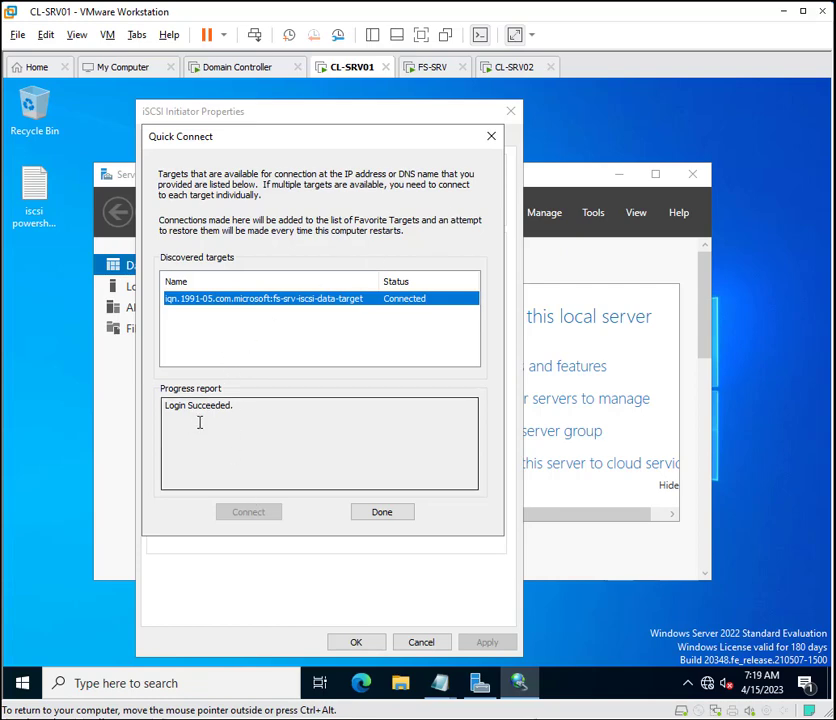
pyautogui.click(383, 513)
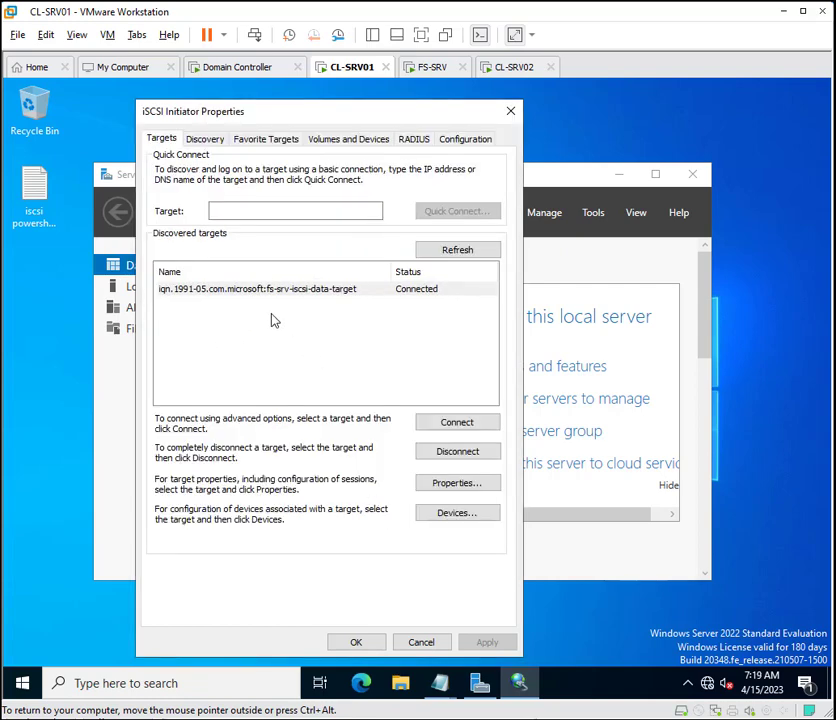
pyautogui.click(205, 140)
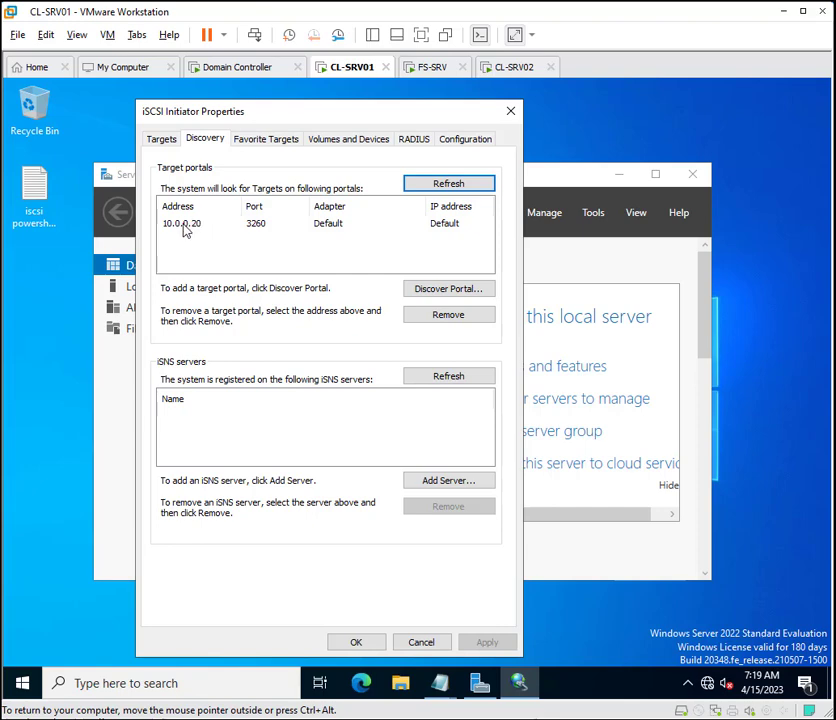
# Switch to CL-SRV02, start Server Manager, dismiss the Windows Admin Center message and open the iSCSI Initiator.
pyautogui.click(512, 67)
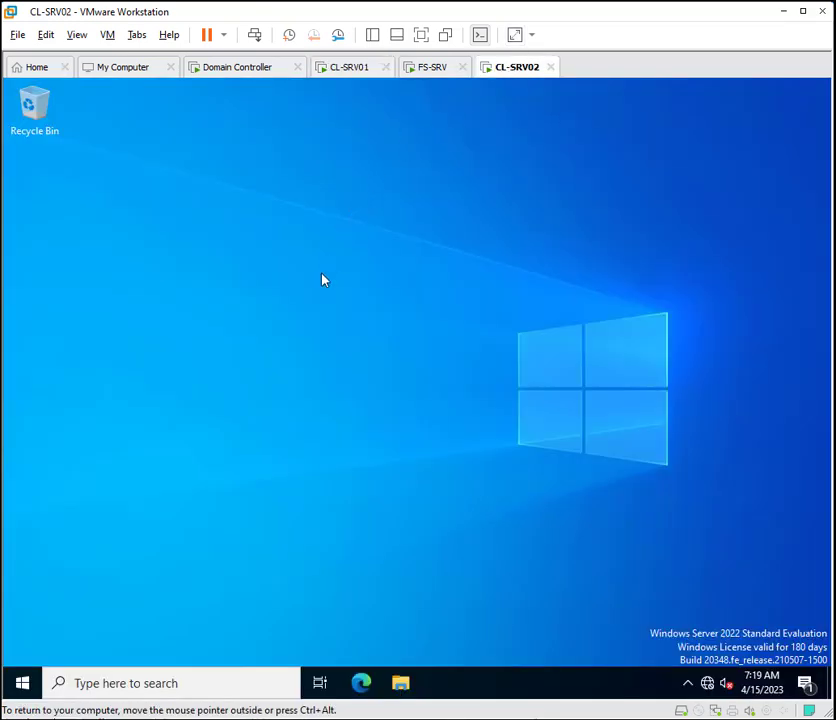
pyautogui.click(21, 684)
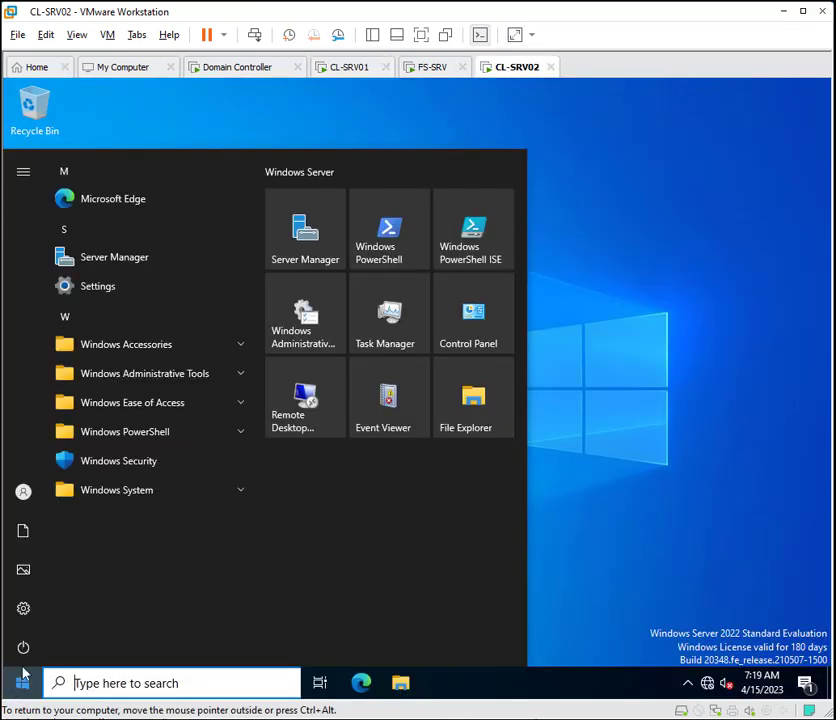
pyautogui.click(107, 269)
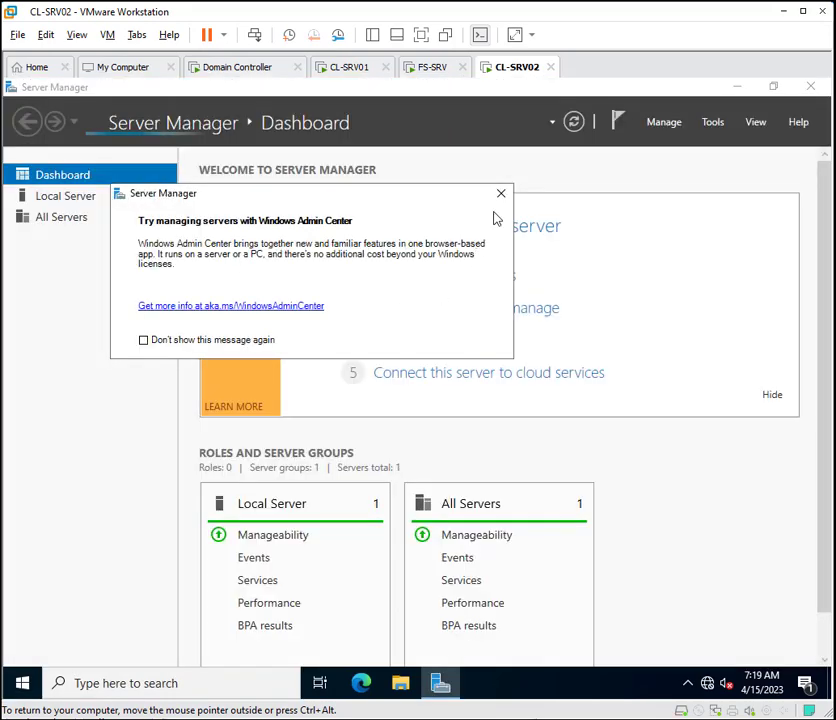
pyautogui.click(501, 193)
pyautogui.click(720, 125)
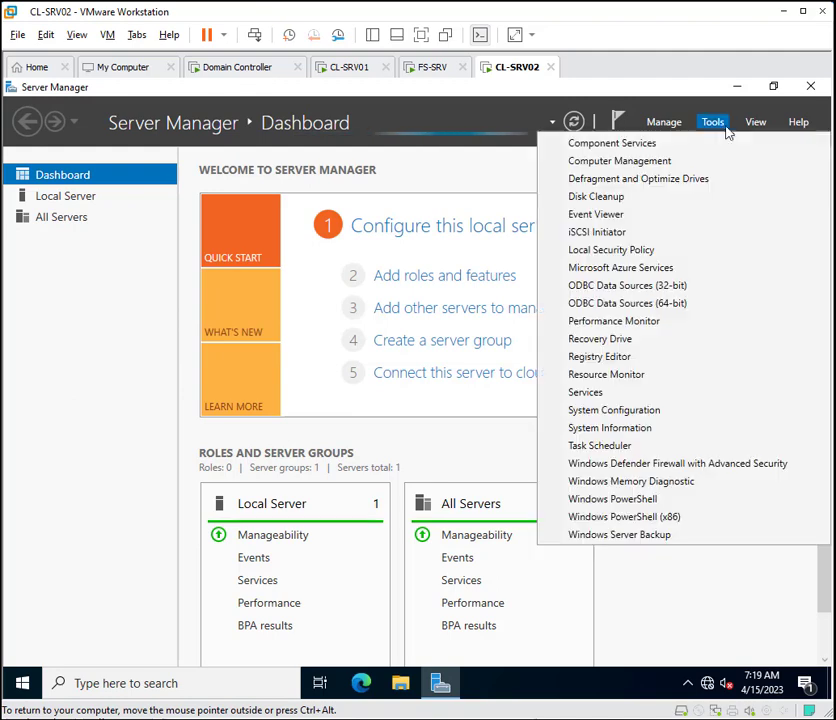
pyautogui.click(650, 235)
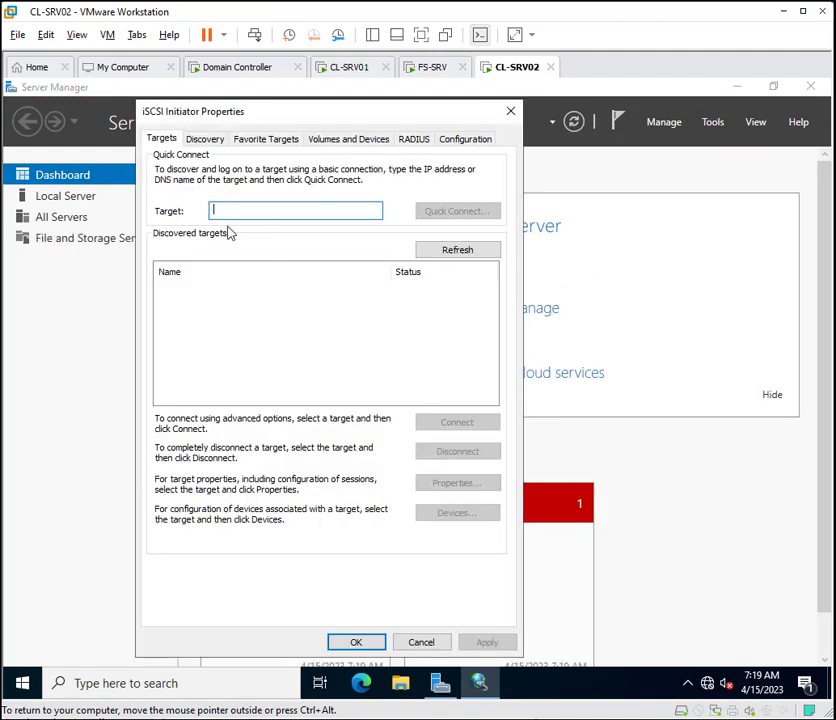
# Quick-connect CL-SRV02 to the iSCSI target at 10.0.0.20, check its target portals, and close the initiator and Server Manager.
pyautogui.write('10.0.0.20')
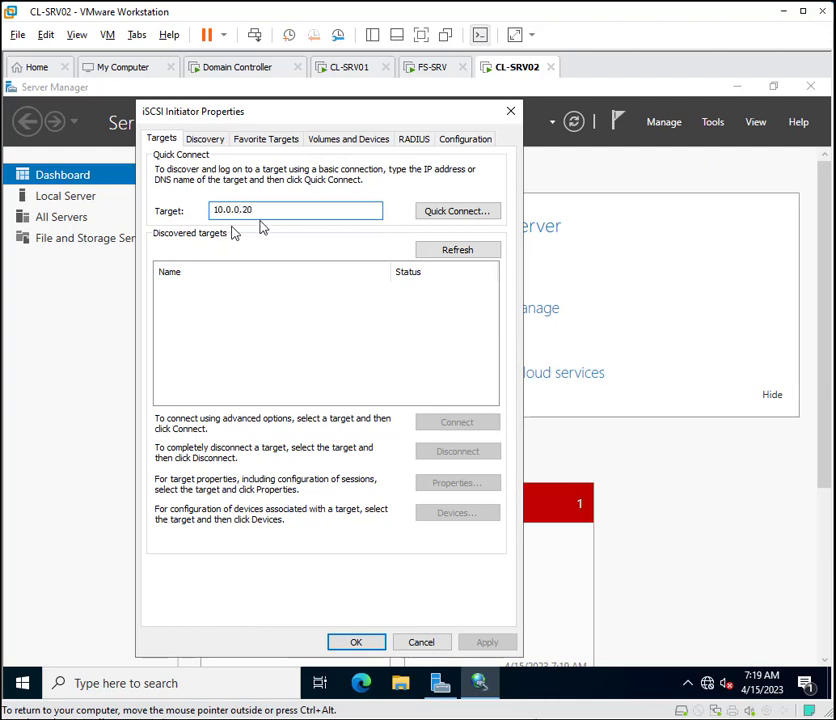
pyautogui.click(428, 211)
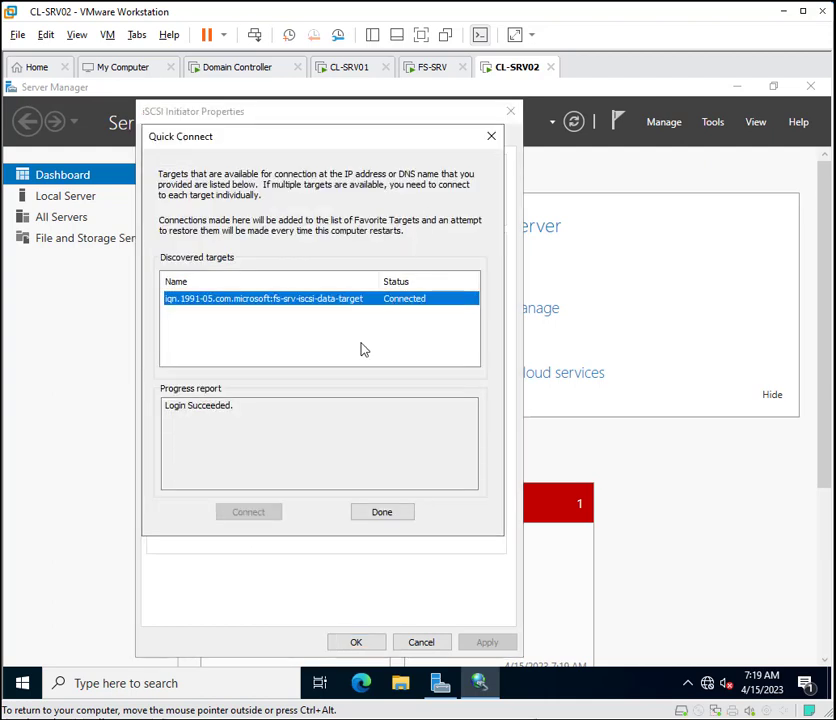
pyautogui.click(381, 511)
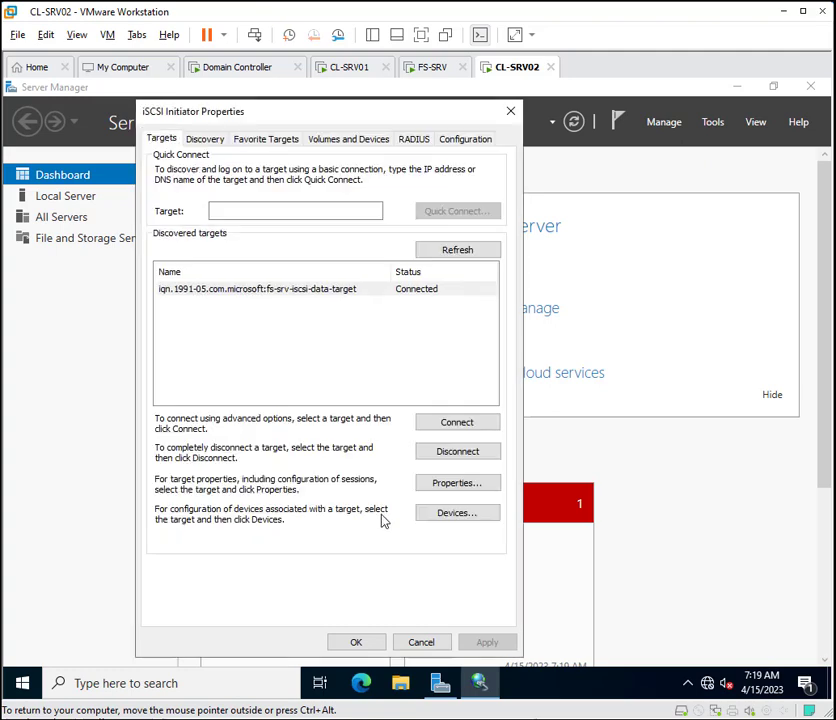
pyautogui.click(207, 140)
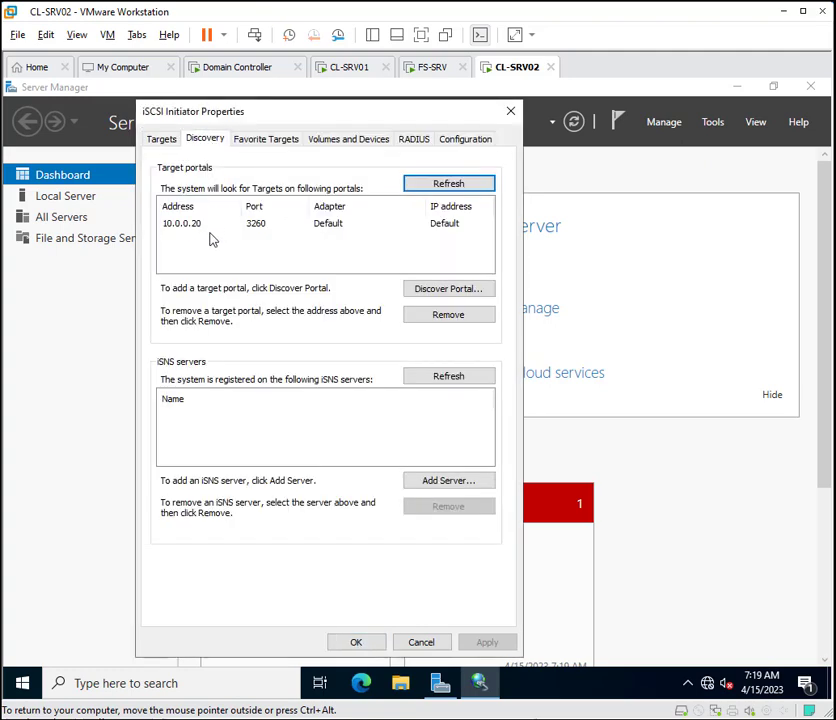
pyautogui.click(358, 646)
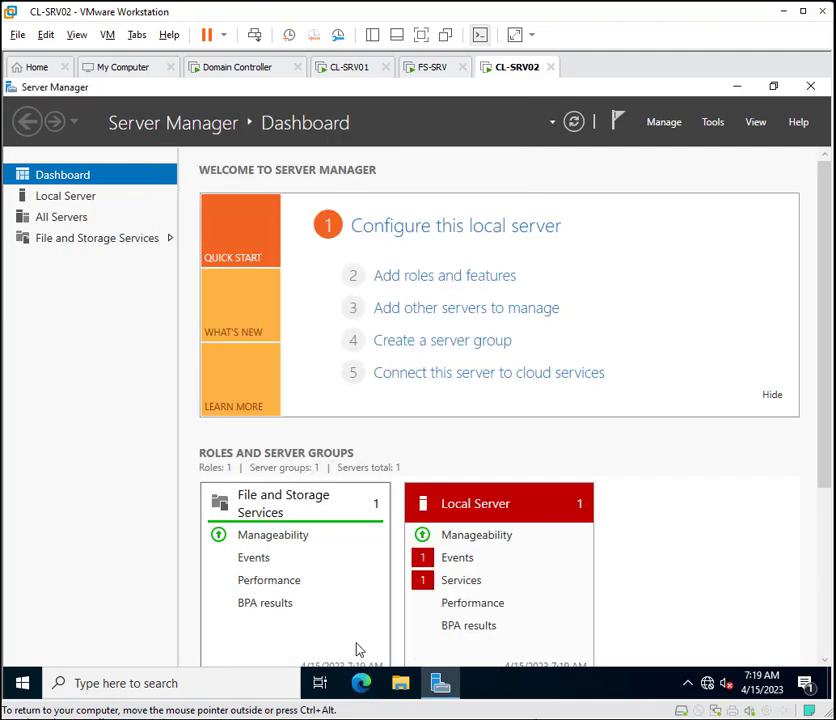
pyautogui.click(810, 91)
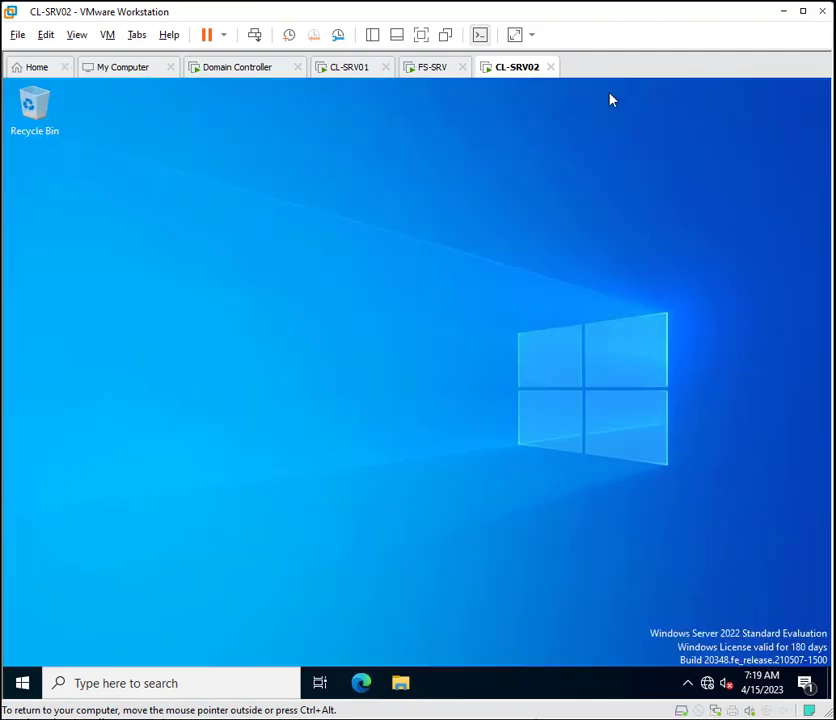
# Refresh the iSCSI virtual disks on FS-SRV and examine their connection status, initiator IDs and sizes.
pyautogui.click(427, 70)
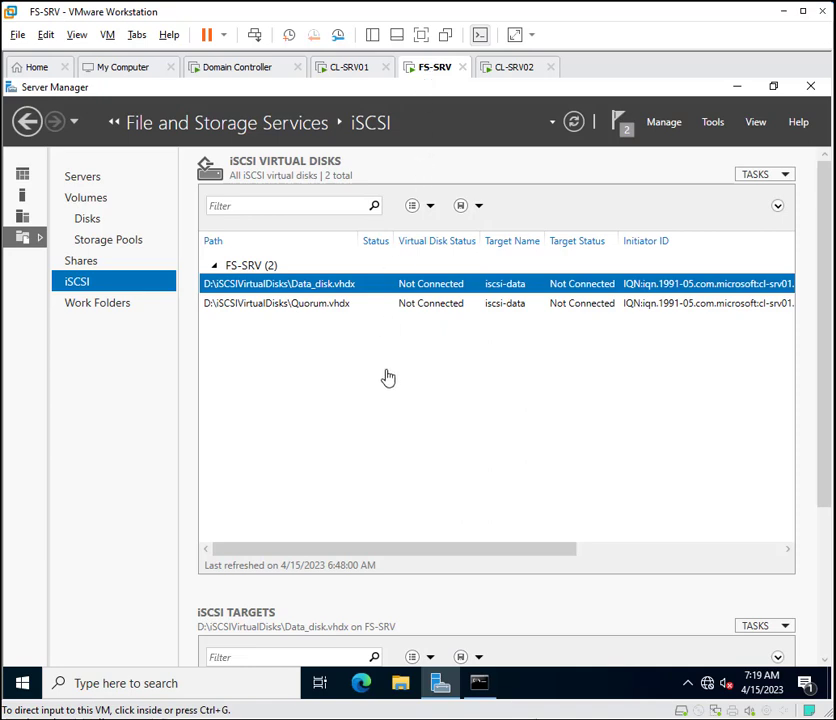
pyautogui.click(574, 123)
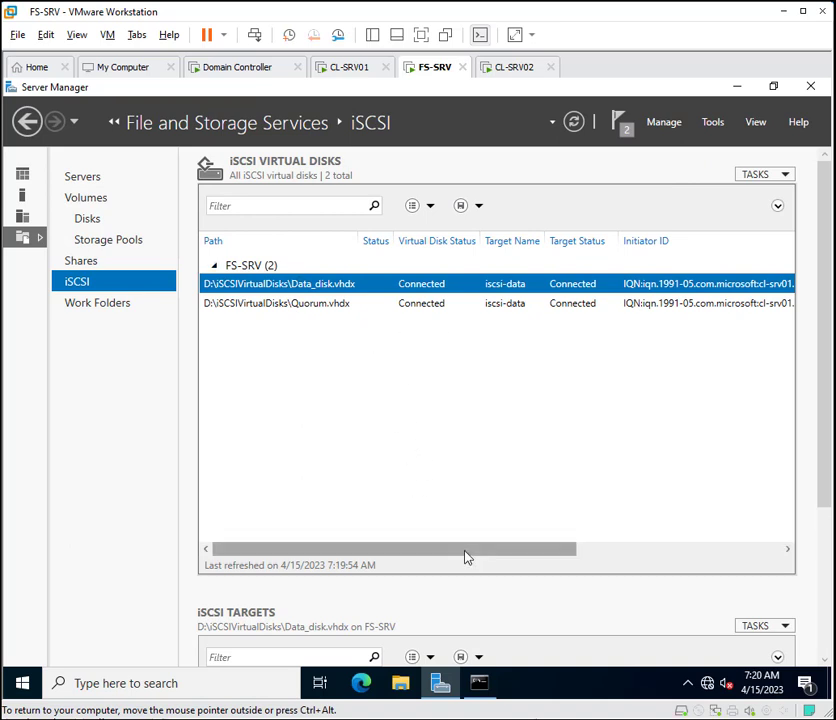
pyautogui.moveTo(465, 549); pyautogui.dragTo(702, 560)
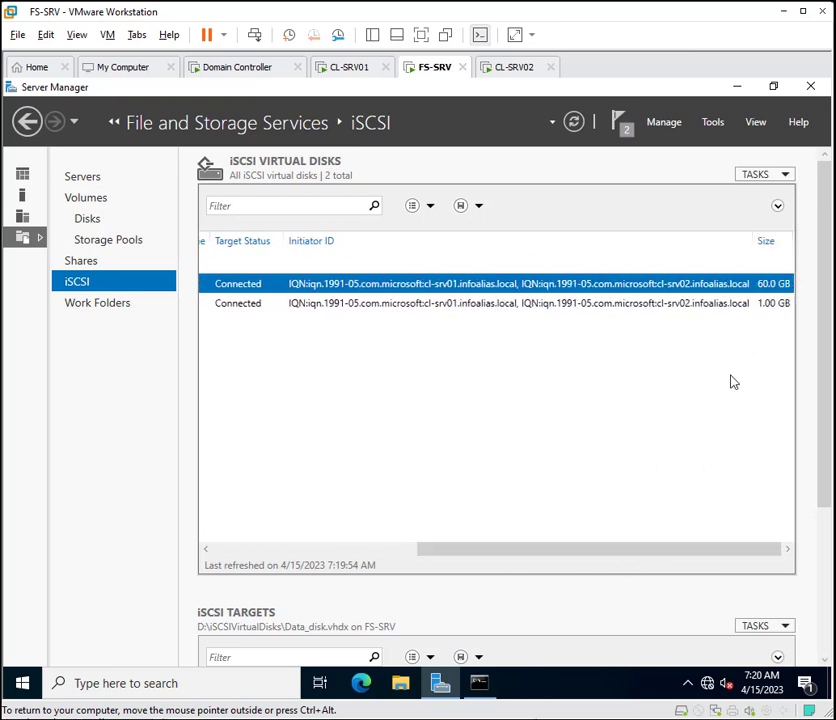
pyautogui.moveTo(577, 550); pyautogui.dragTo(210, 549)
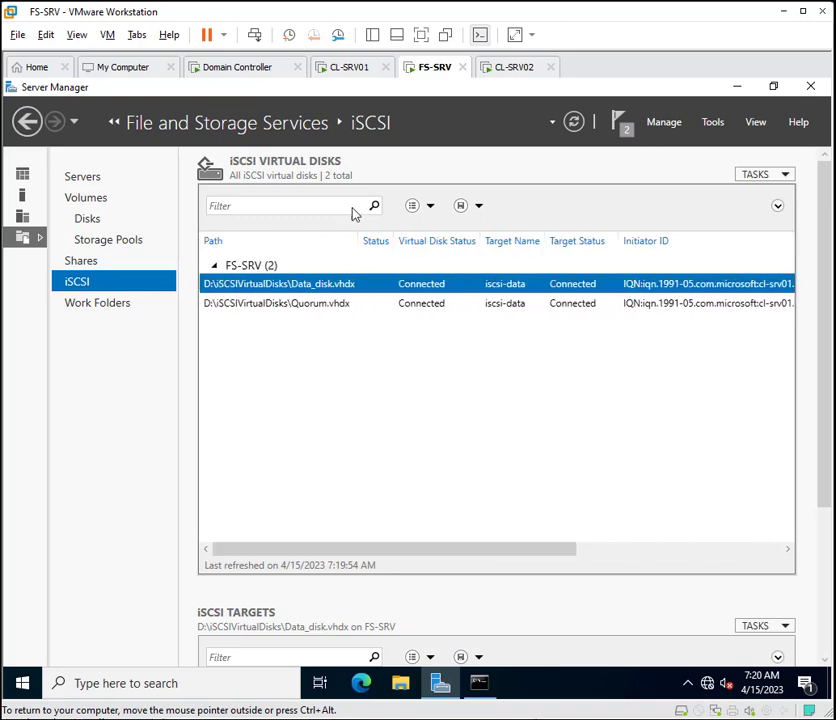
# Close and reopen the iSCSI Initiator on CL-SRV01 to review its discovered targets, then cancel the dialog.
pyautogui.click(351, 68)
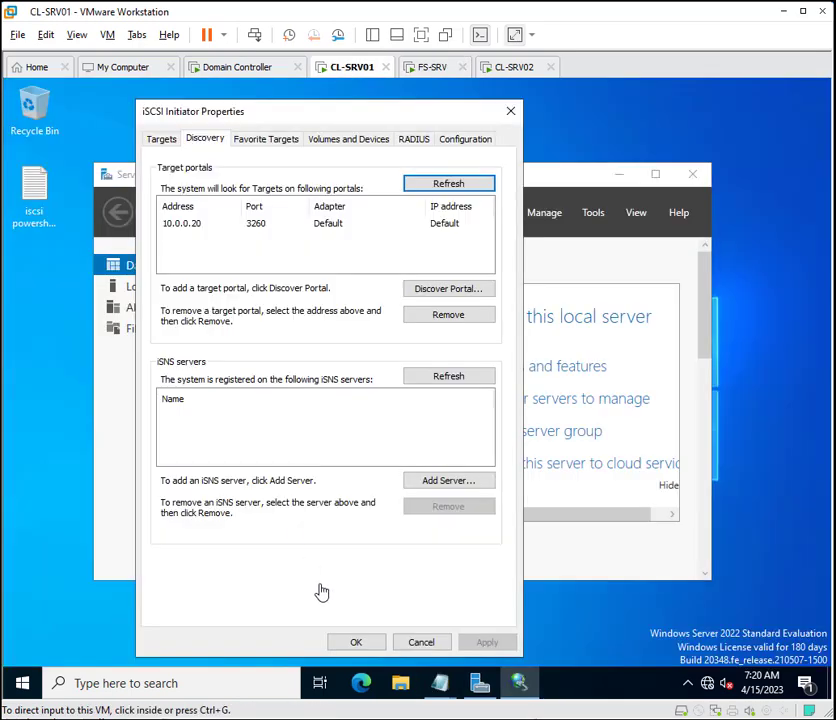
pyautogui.click(399, 642)
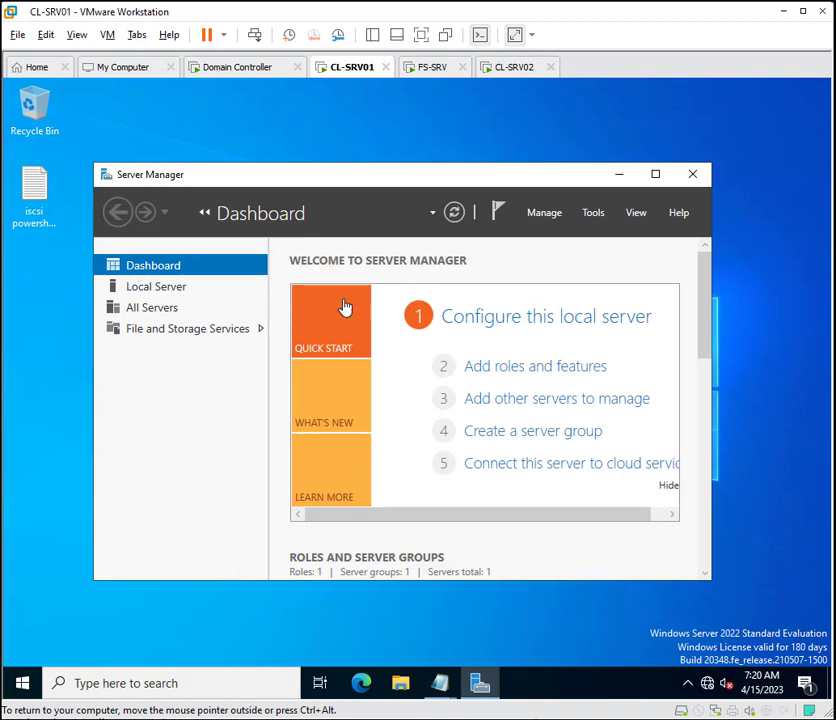
pyautogui.click(593, 212)
pyautogui.click(591, 323)
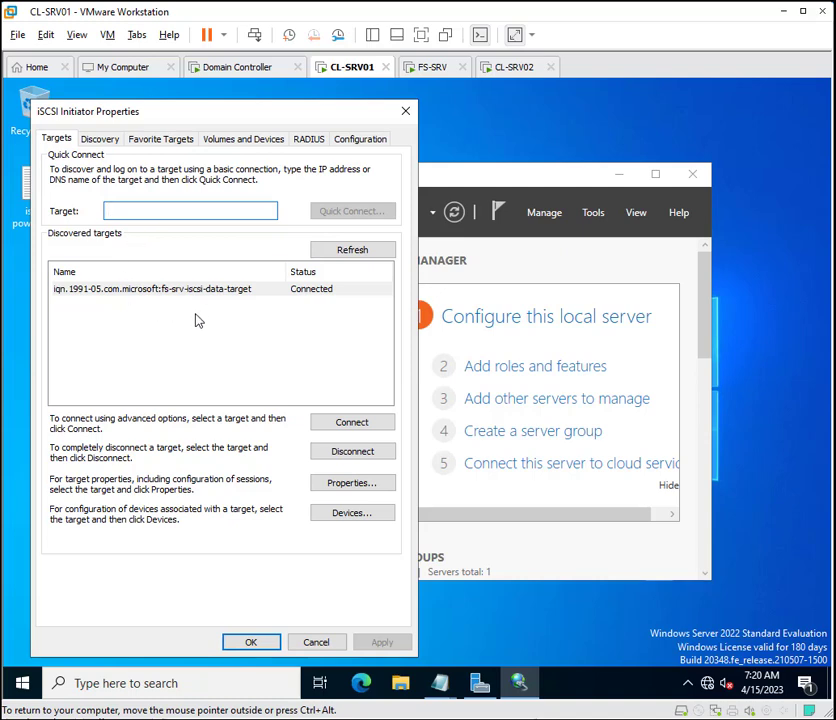
pyautogui.click(315, 643)
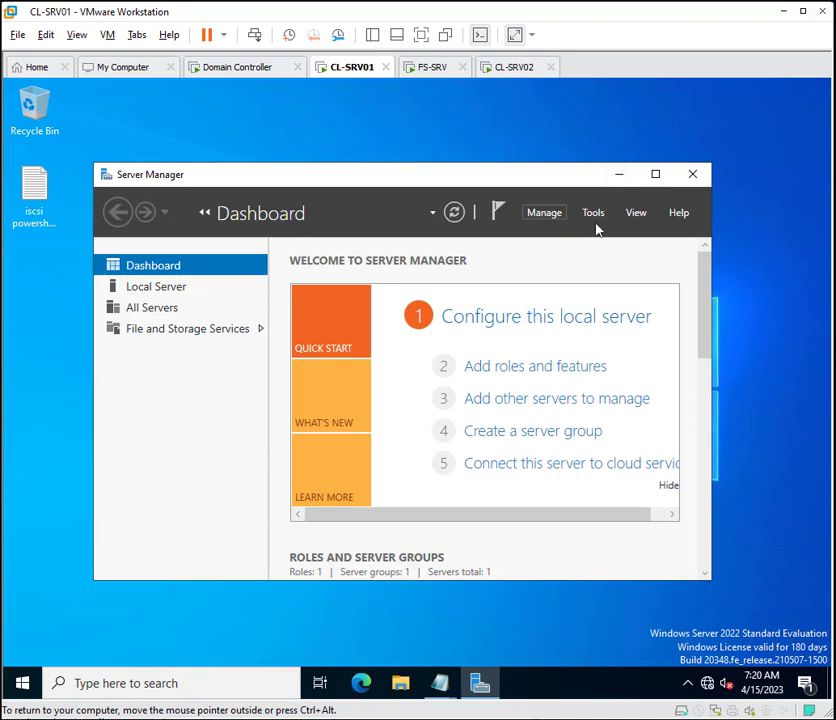
# Minimize Server Manager, open the iSCSI PowerShell command notes, and copy the Get-IscsiSession | Register-IscsiSession command for cl-srv01 and cl-srv02.
pyautogui.click(619, 178)
pyautogui.doubleClick(34, 192)
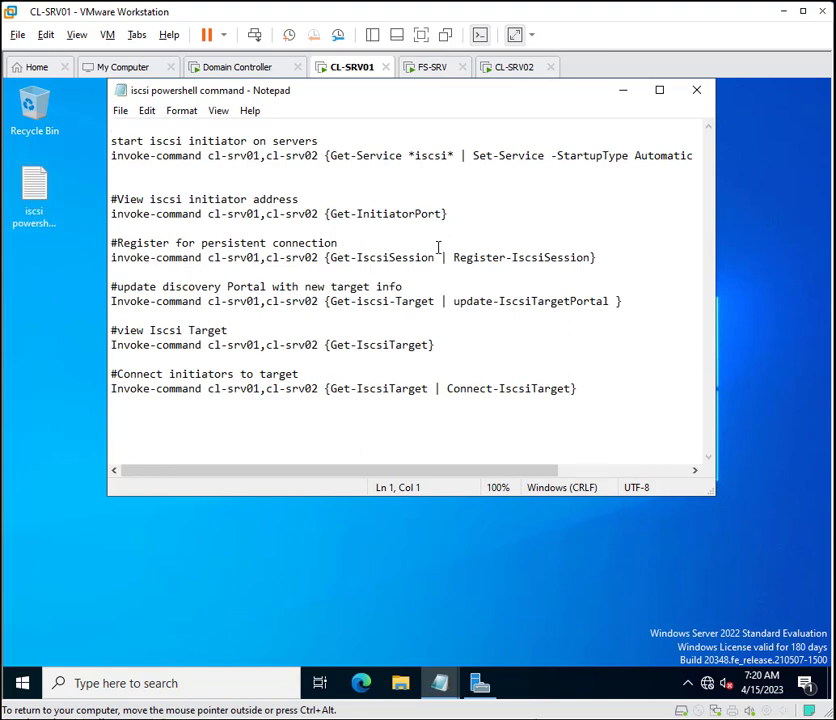
pyautogui.click(596, 258)
pyautogui.moveTo(596, 258); pyautogui.dragTo(111, 262)
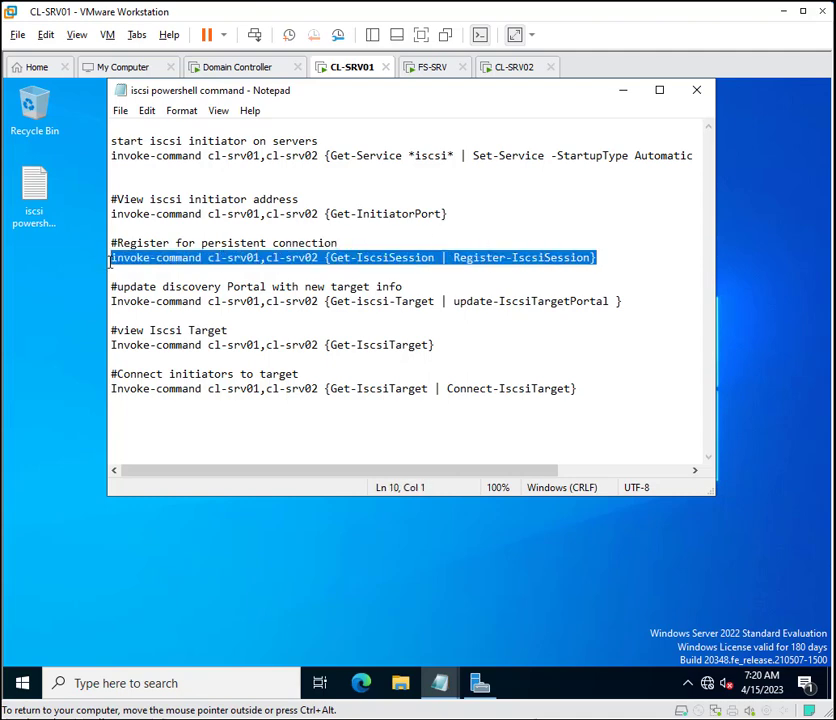
pyautogui.rightClick(143, 264)
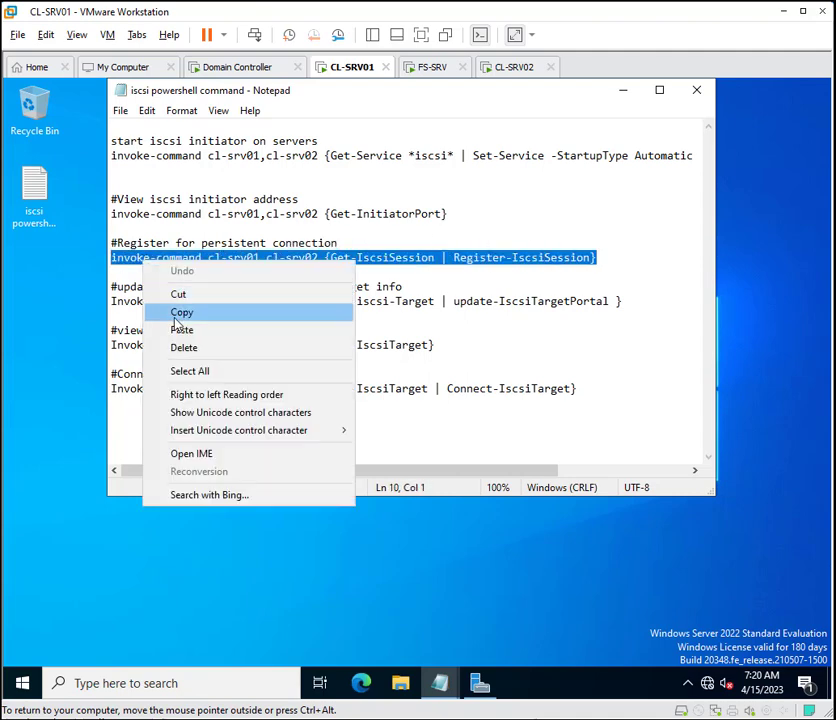
pyautogui.click(175, 316)
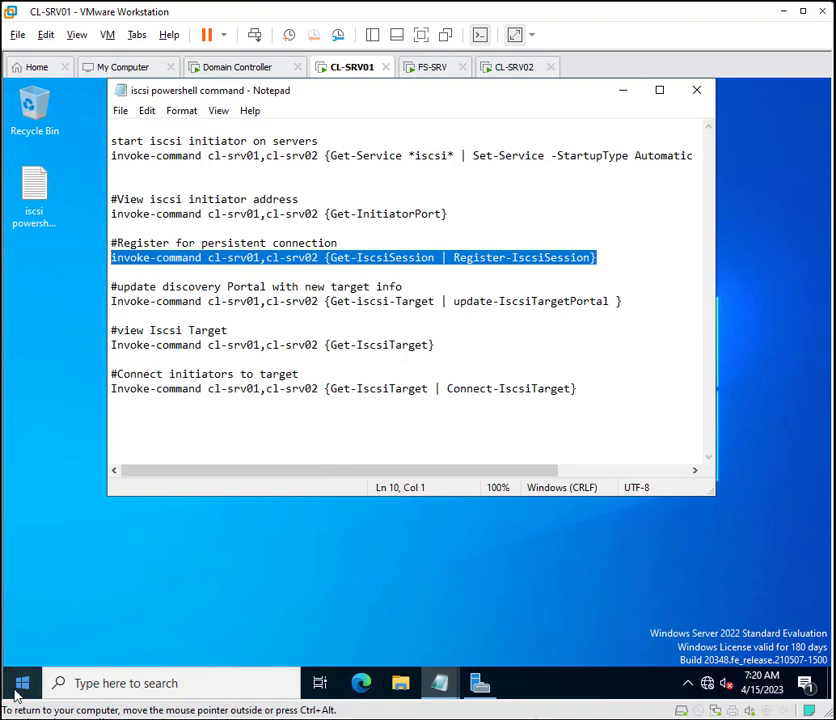
# Start Windows PowerShell ISE as administrator on CL-SRV01.
pyautogui.click(17, 695)
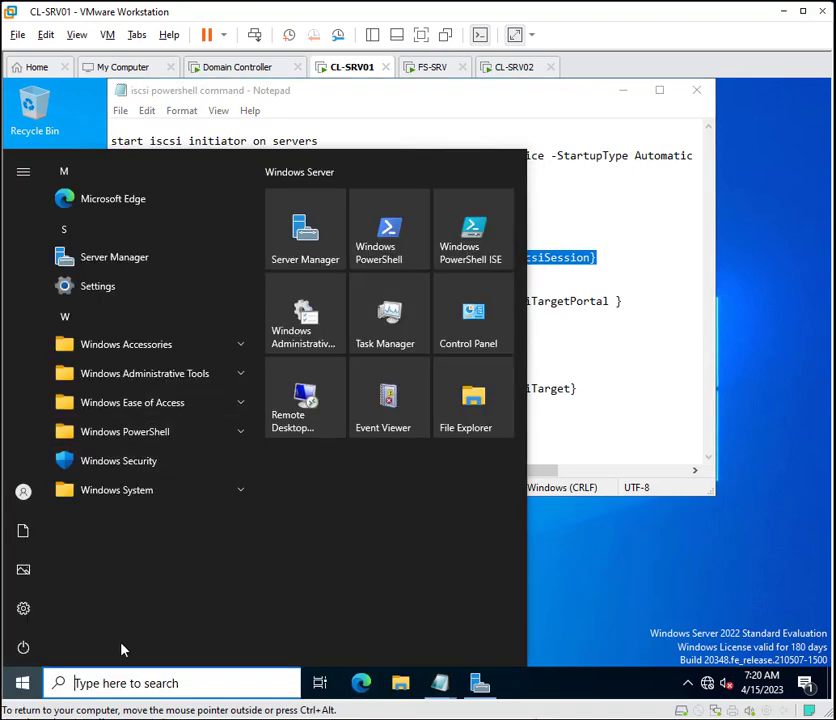
pyautogui.rightClick(480, 247)
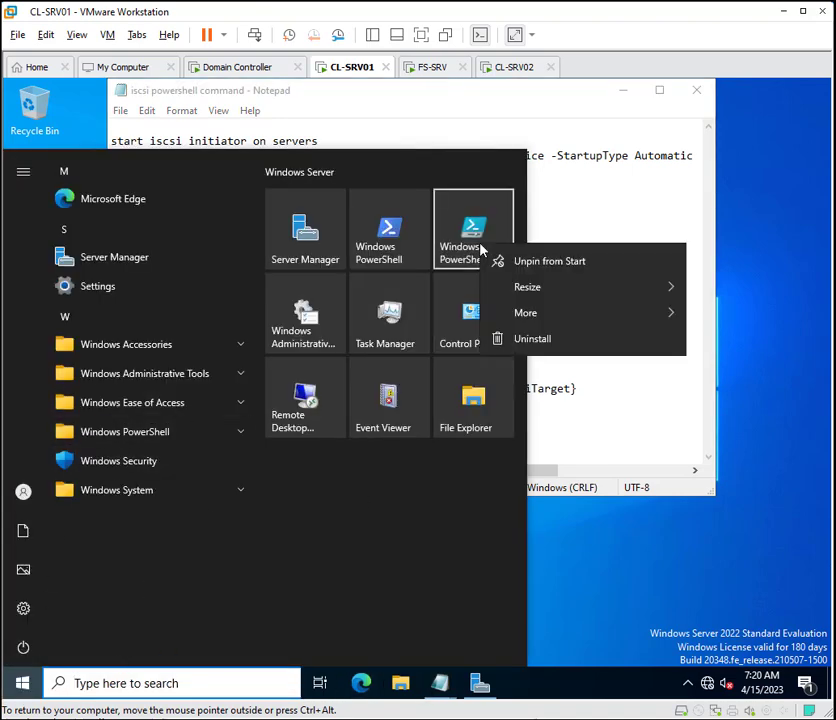
pyautogui.moveTo(585, 325)
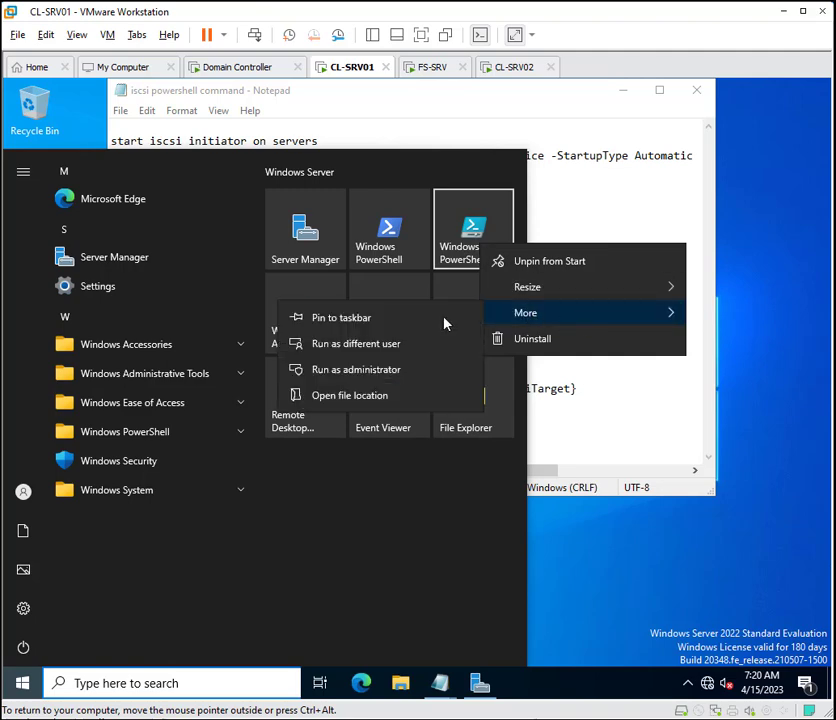
pyautogui.click(370, 372)
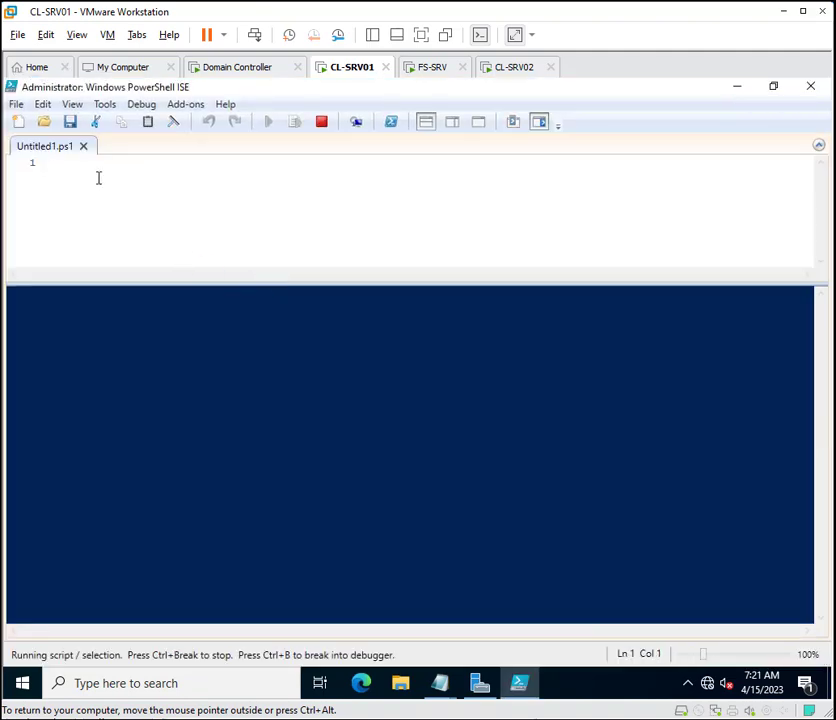
# Paste the copied command into the script and run "invoke-command cl-srv01,cl-srv02 {Get-IscsiSession | Register-IscsiSession}".
pyautogui.rightClick(98, 177)
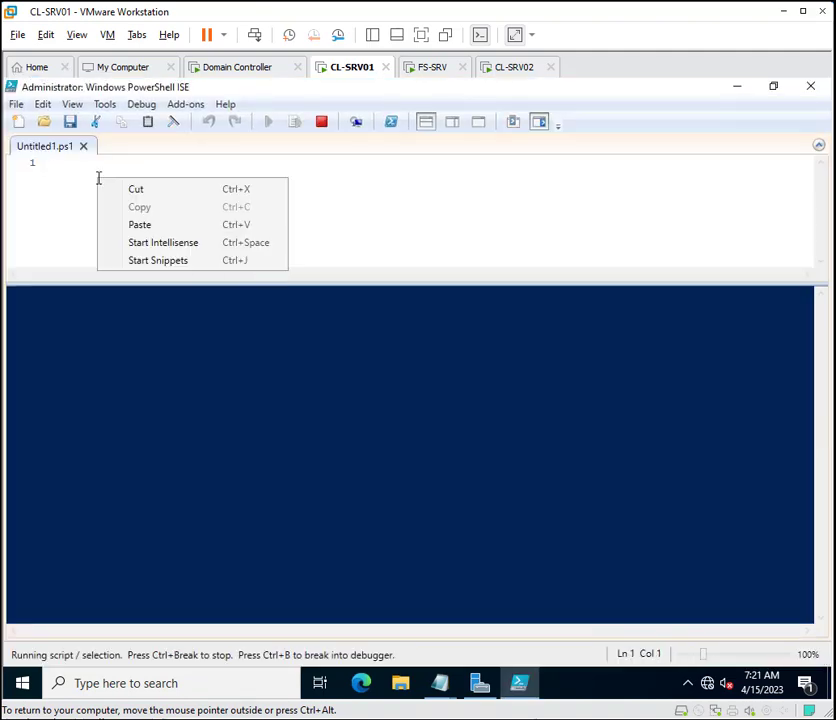
pyautogui.click(139, 224)
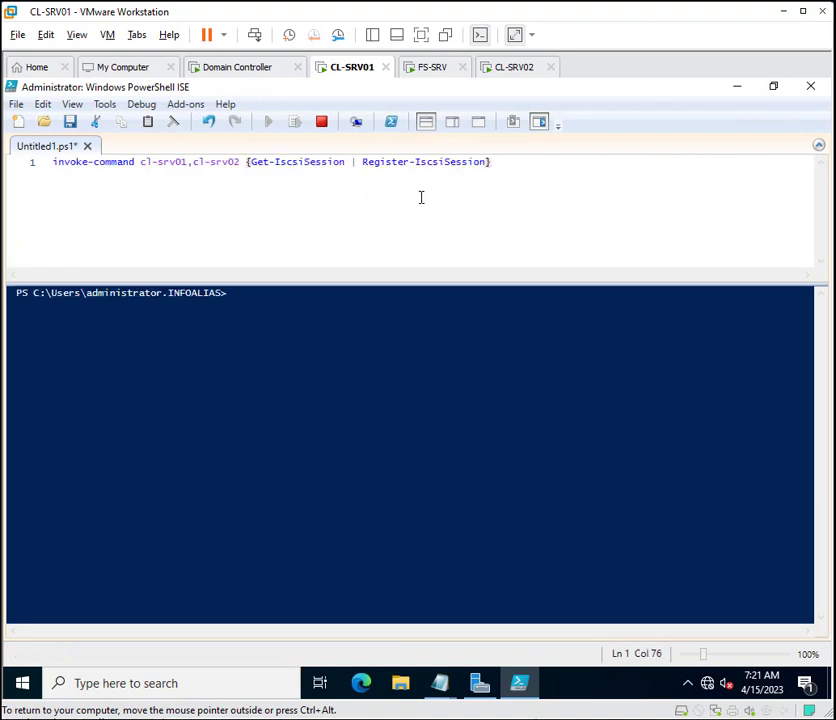
pyautogui.moveTo(215, 168); pyautogui.dragTo(55, 166)
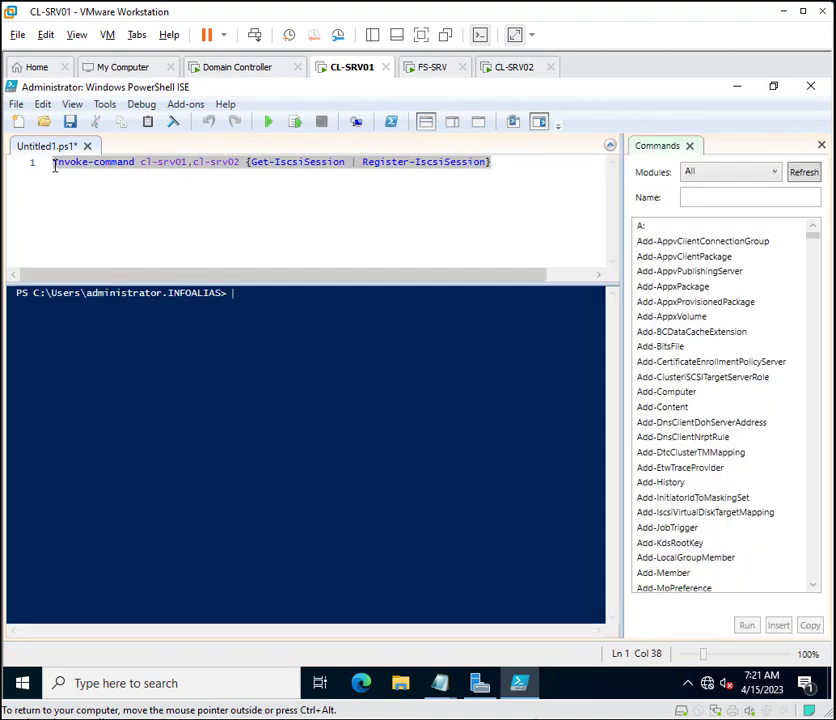
pyautogui.click(268, 123)
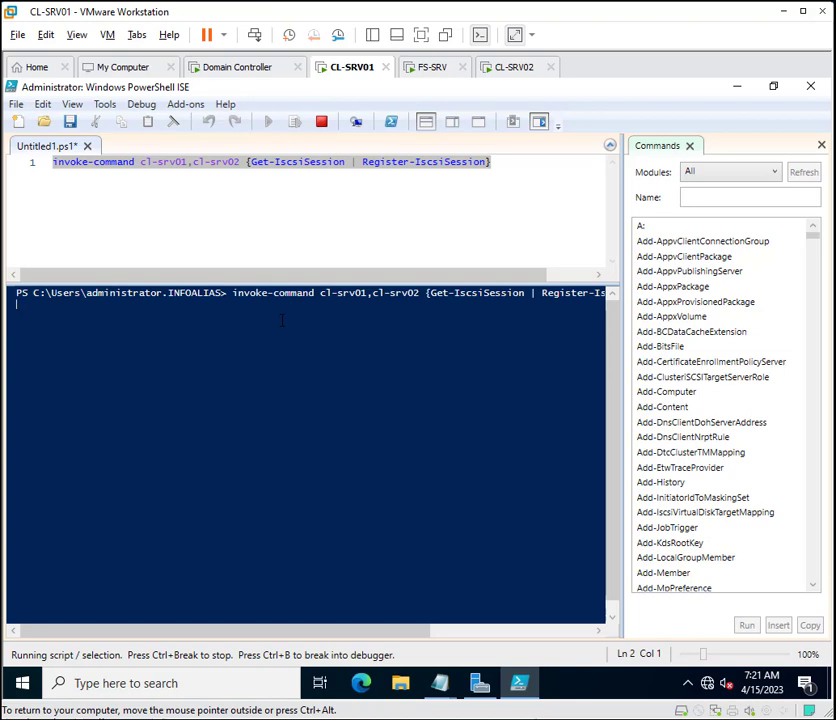
pyautogui.click(300, 230)
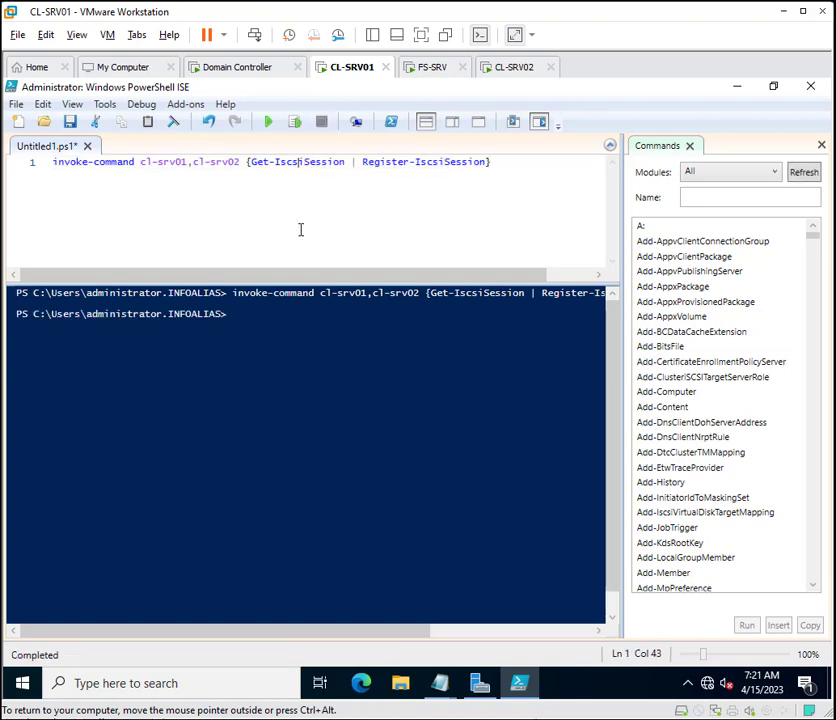
pyautogui.click(251, 335)
pyautogui.doubleClick(251, 332)
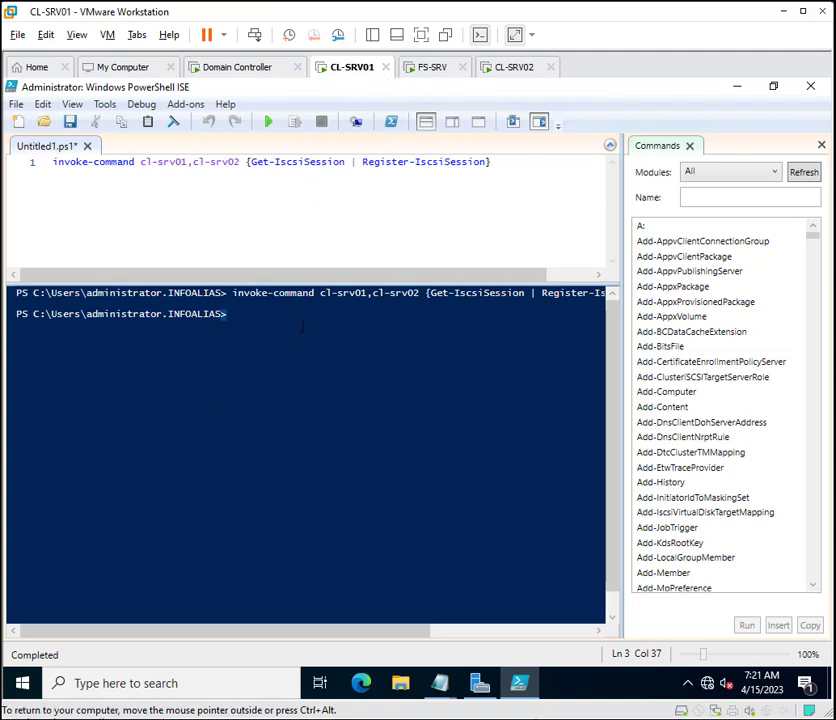
# Switch to FS-SRV and check the connection status in the properties of the Data_disk.vhdx iSCSI virtual disk, then cancel.
pyautogui.click(428, 68)
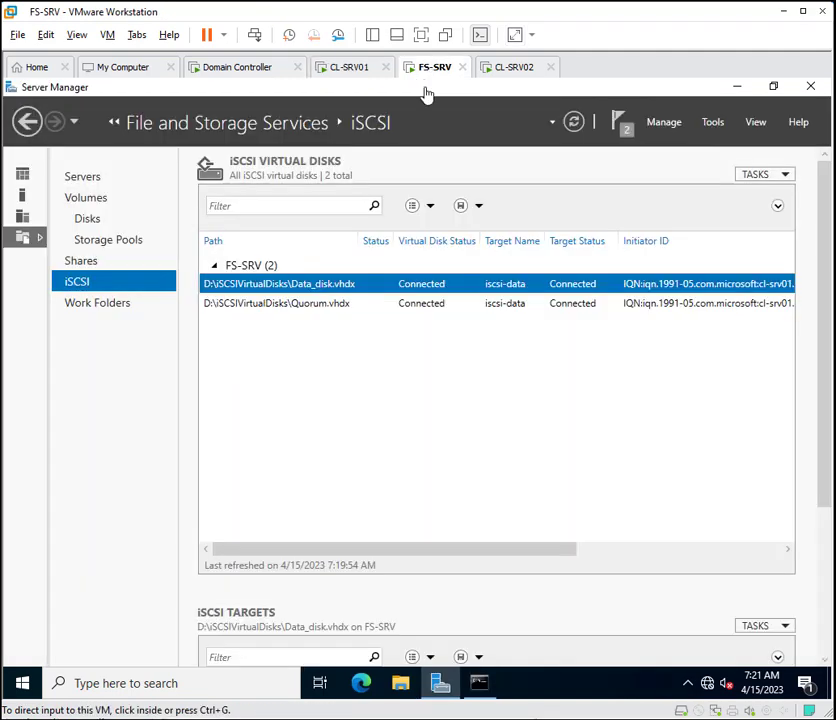
pyautogui.rightClick(306, 287)
pyautogui.click(248, 422)
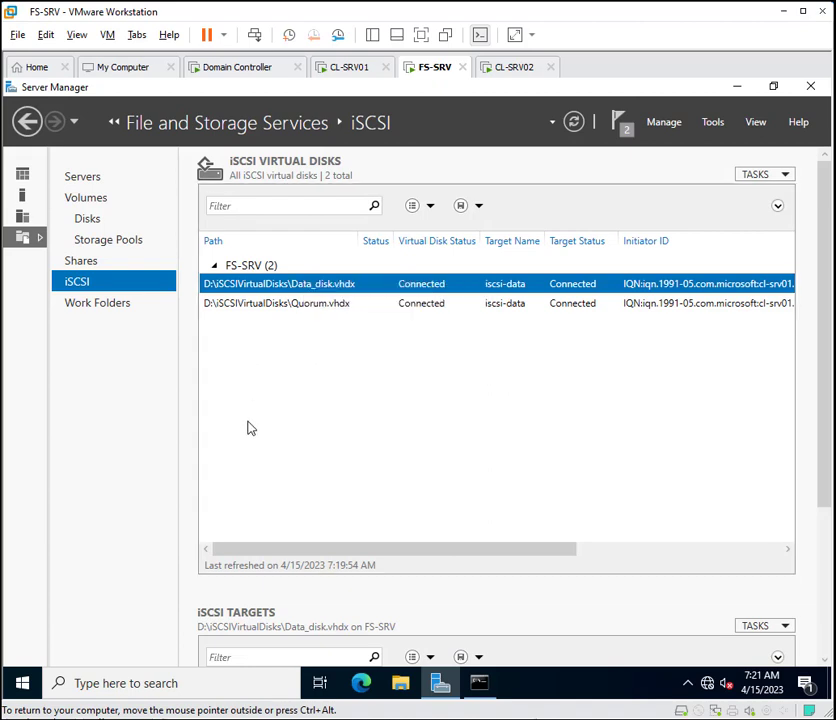
pyautogui.rightClick(306, 287)
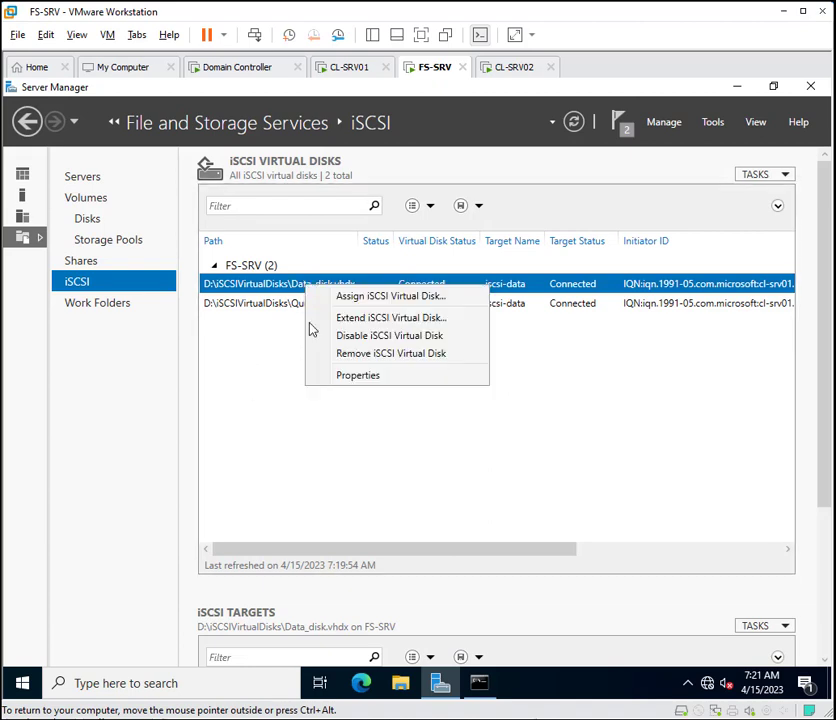
pyautogui.click(336, 380)
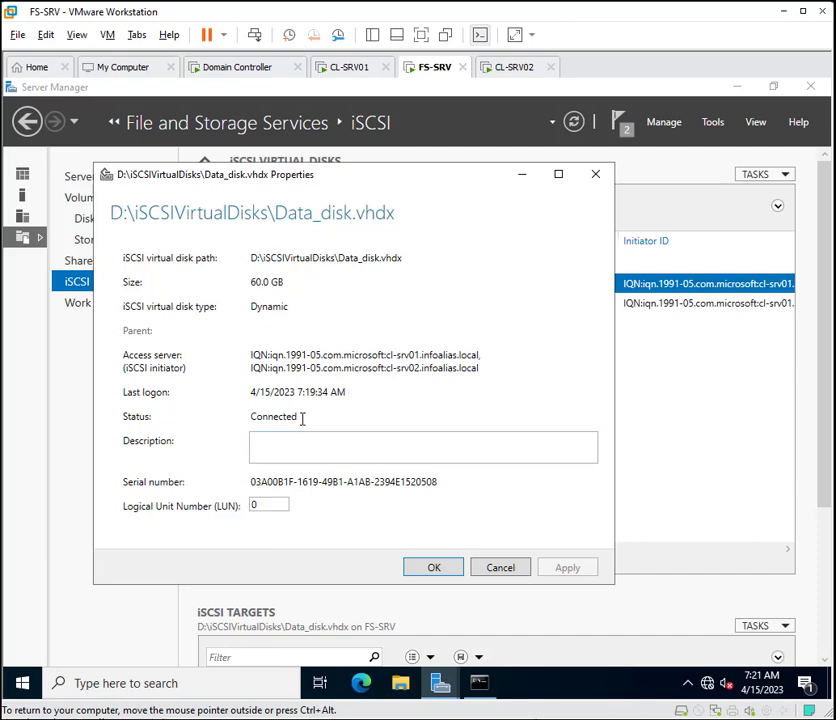
pyautogui.doubleClick(262, 420)
pyautogui.click(300, 420)
pyautogui.click(505, 572)
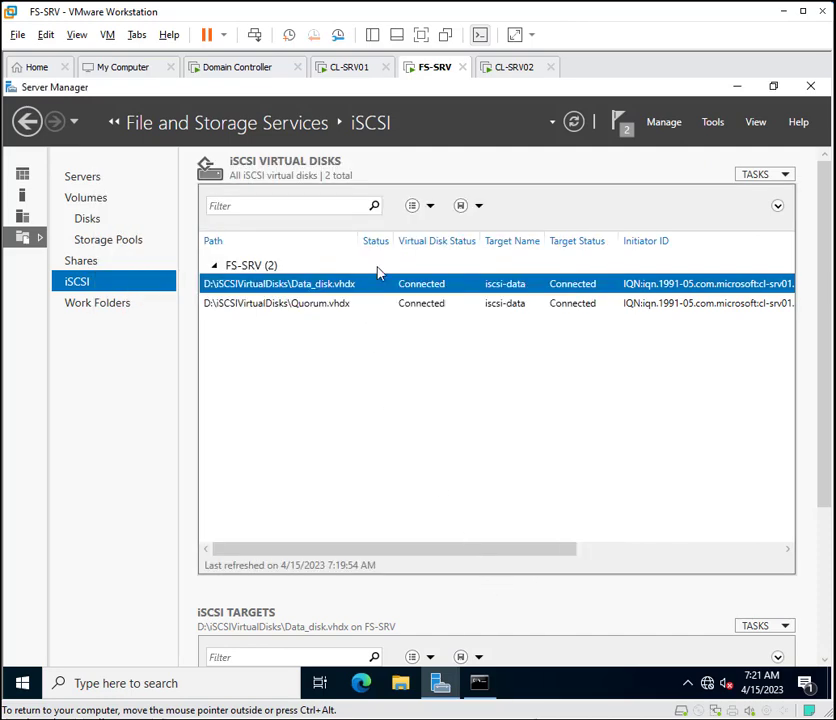
# Check the status and access servers in the properties of the Quorum.vhdx iSCSI virtual disk, then cancel.
pyautogui.click(317, 311)
pyautogui.rightClick(317, 311)
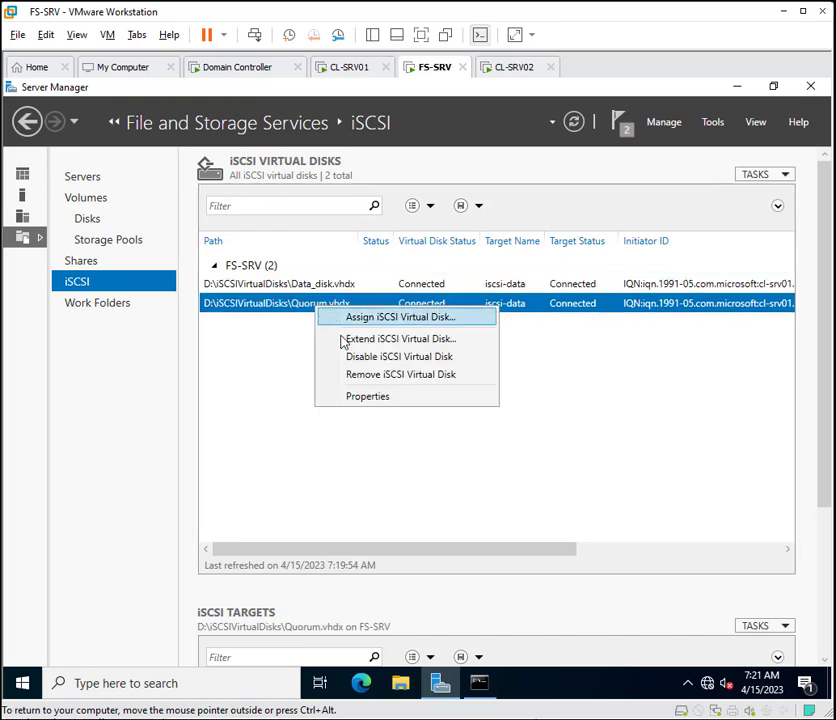
pyautogui.click(360, 397)
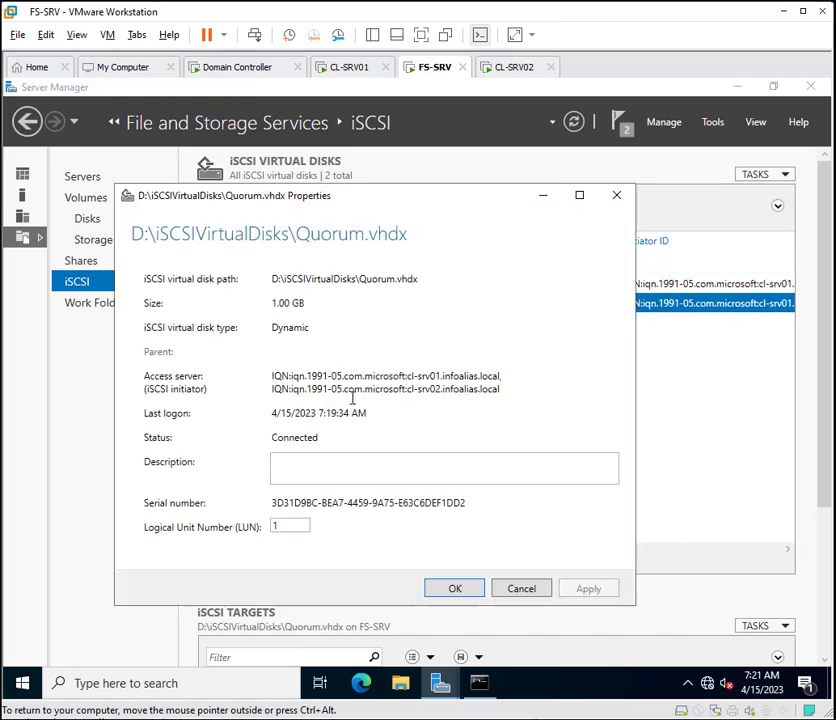
pyautogui.moveTo(322, 439); pyautogui.dragTo(267, 439)
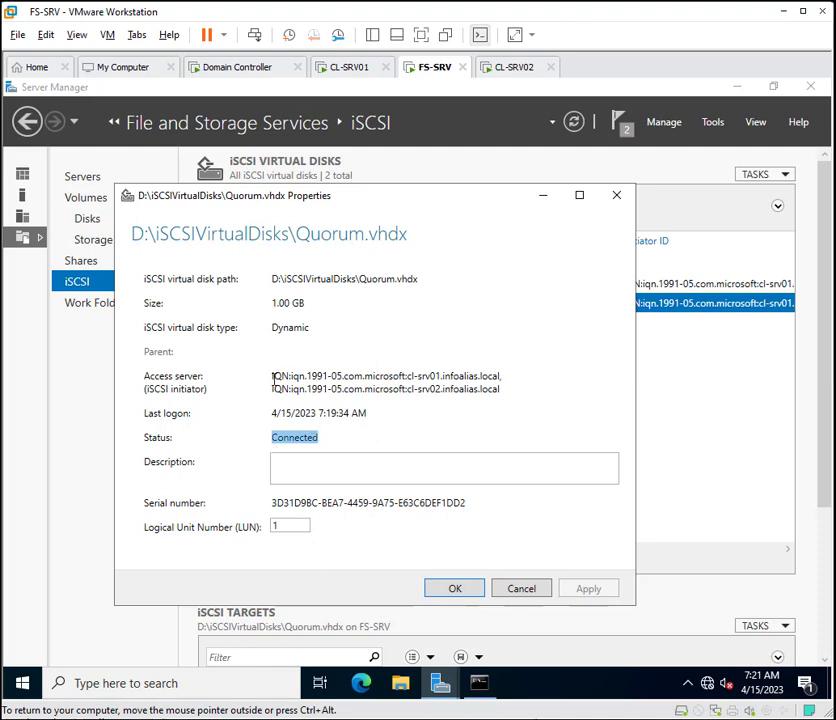
pyautogui.moveTo(273, 380); pyautogui.dragTo(500, 391)
pyautogui.click(525, 589)
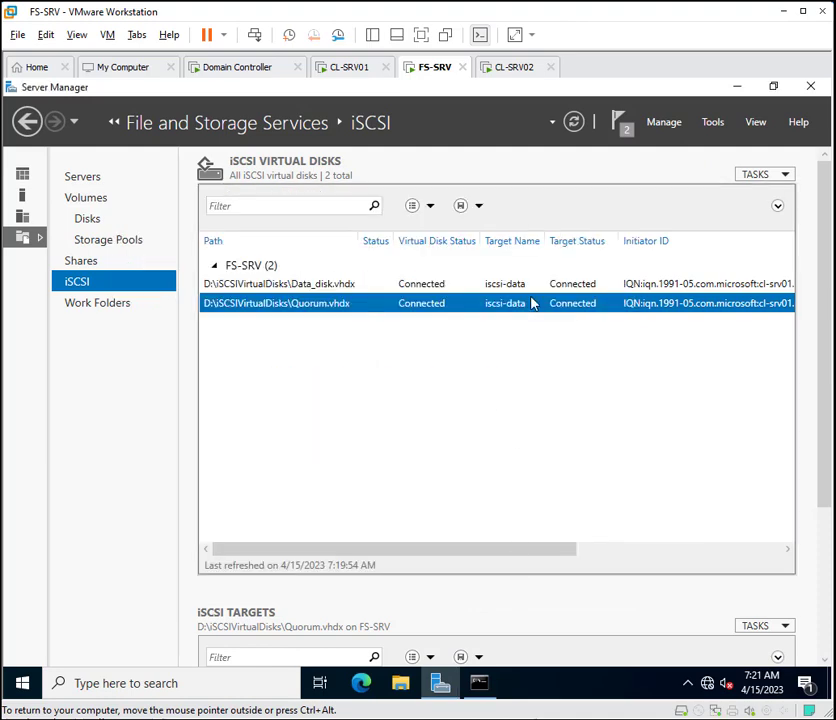
# Return to CL-SRV01 and review its disks under File and Storage Services in Server Manager.
pyautogui.click(340, 67)
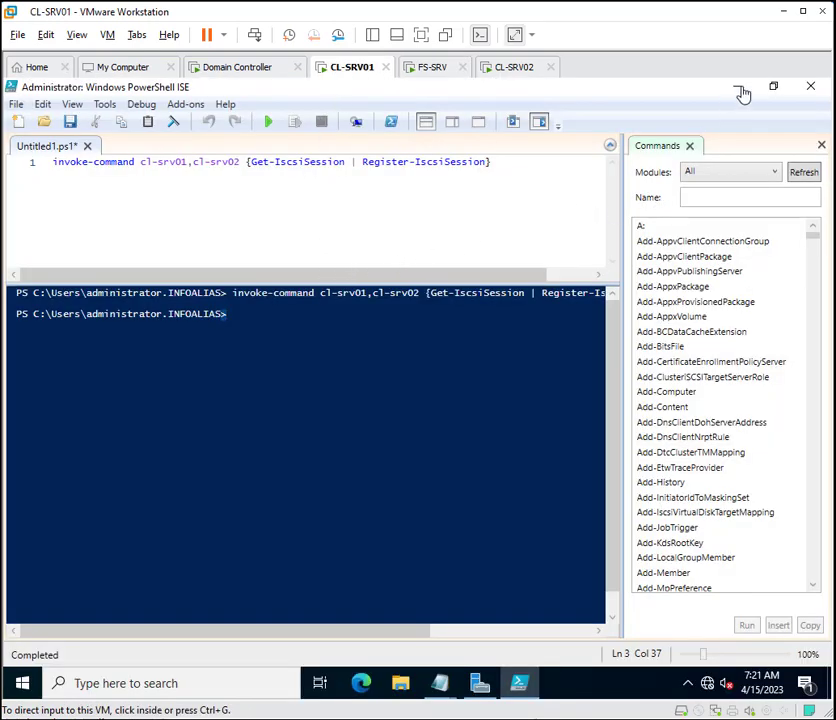
pyautogui.click(480, 685)
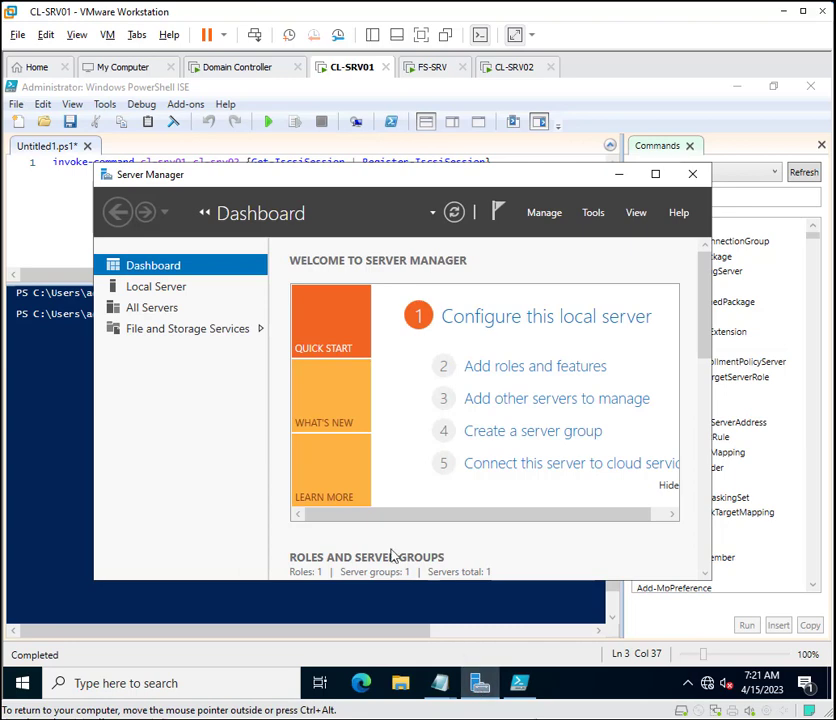
pyautogui.click(200, 340)
pyautogui.click(181, 312)
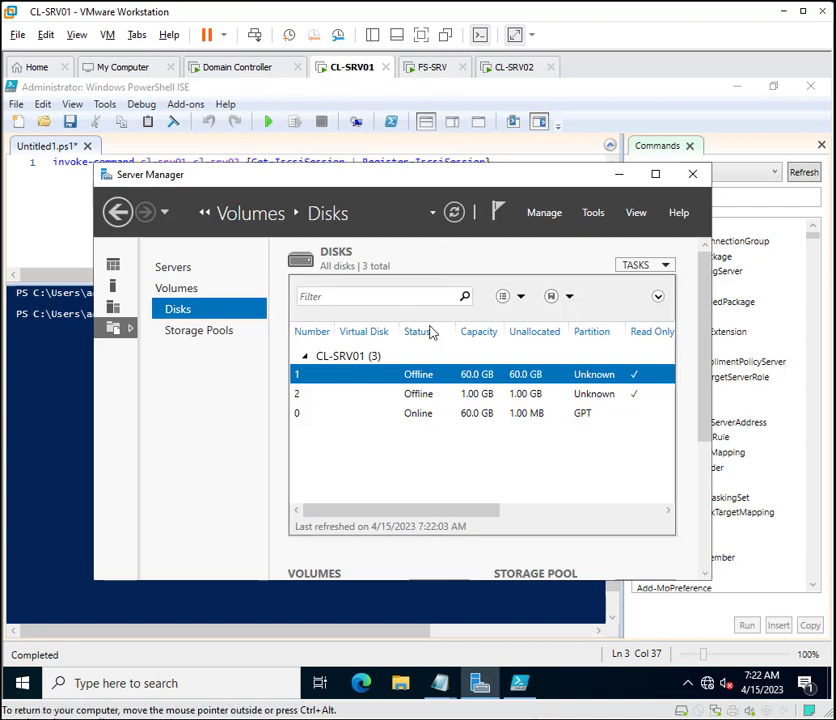
# Switch to CL-SRV02, start Server Manager, and review the server's disks under File and Storage Services.
pyautogui.click(513, 71)
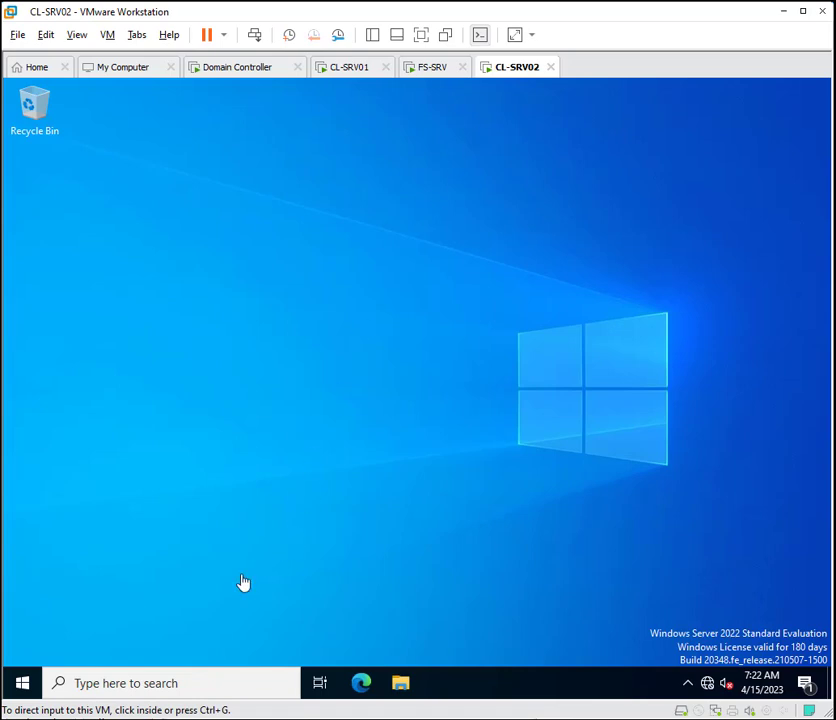
pyautogui.click(22, 685)
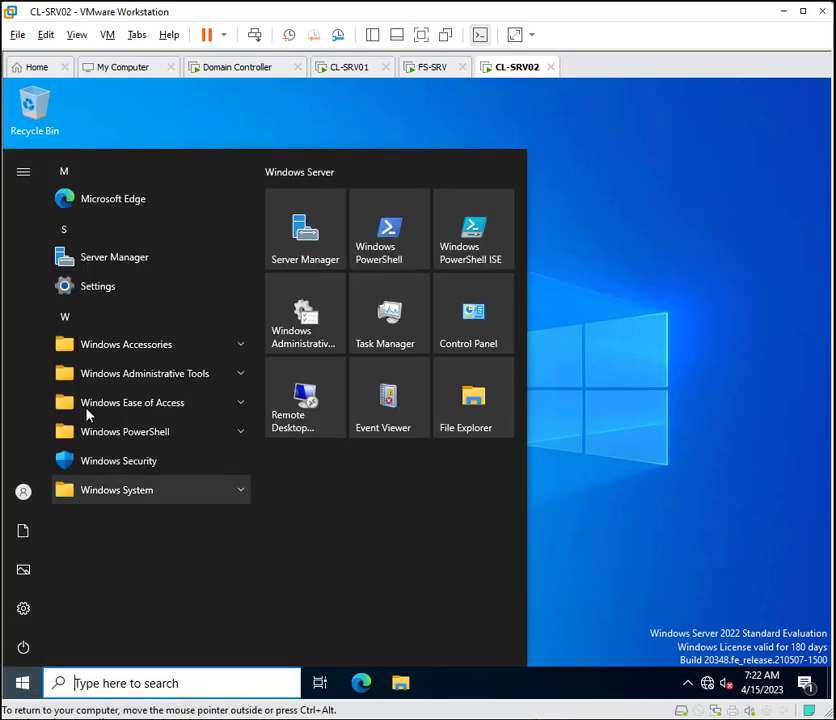
pyautogui.click(88, 258)
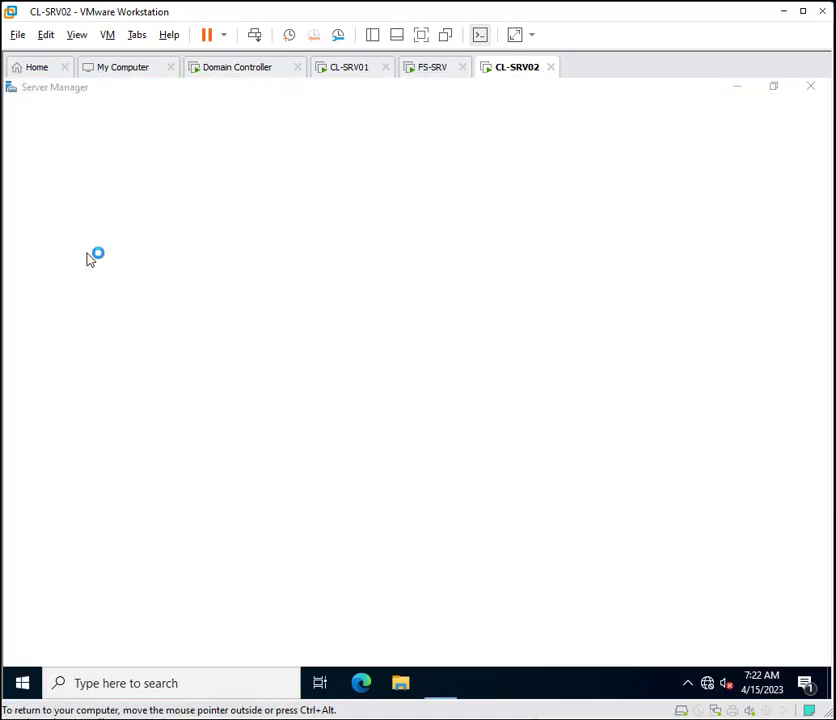
pyautogui.click(437, 131)
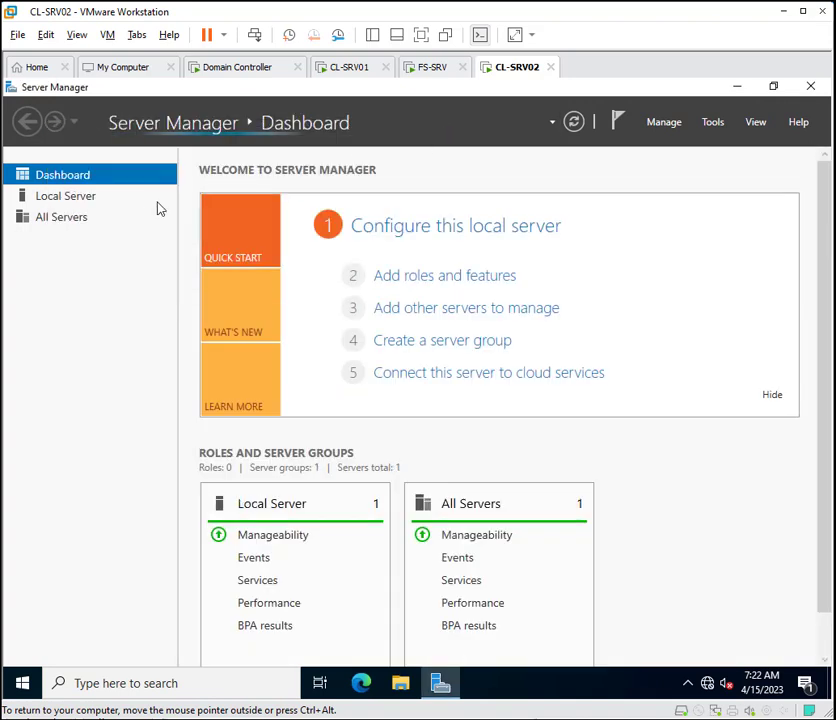
pyautogui.click(63, 217)
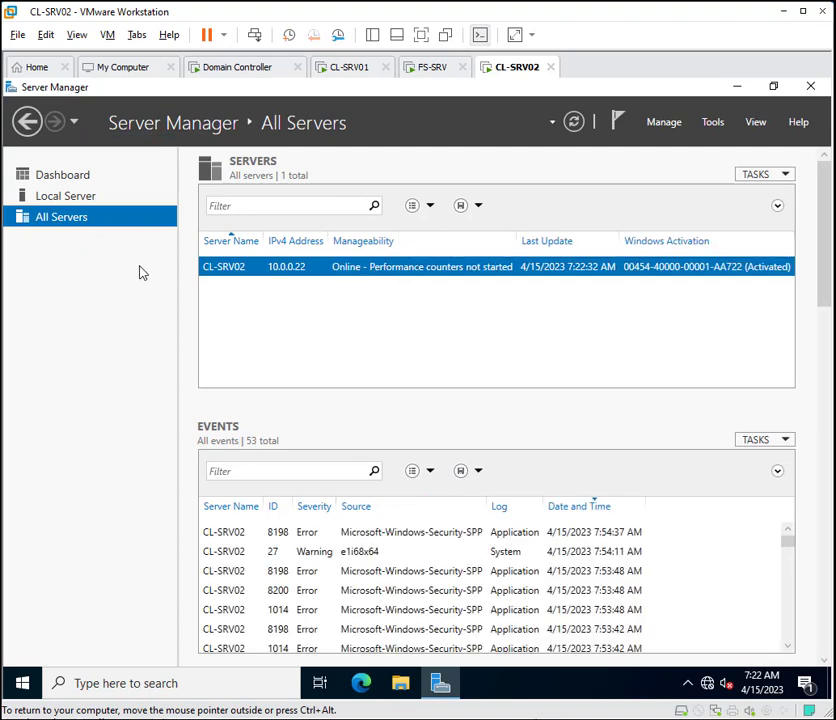
pyautogui.click(90, 240)
pyautogui.click(97, 240)
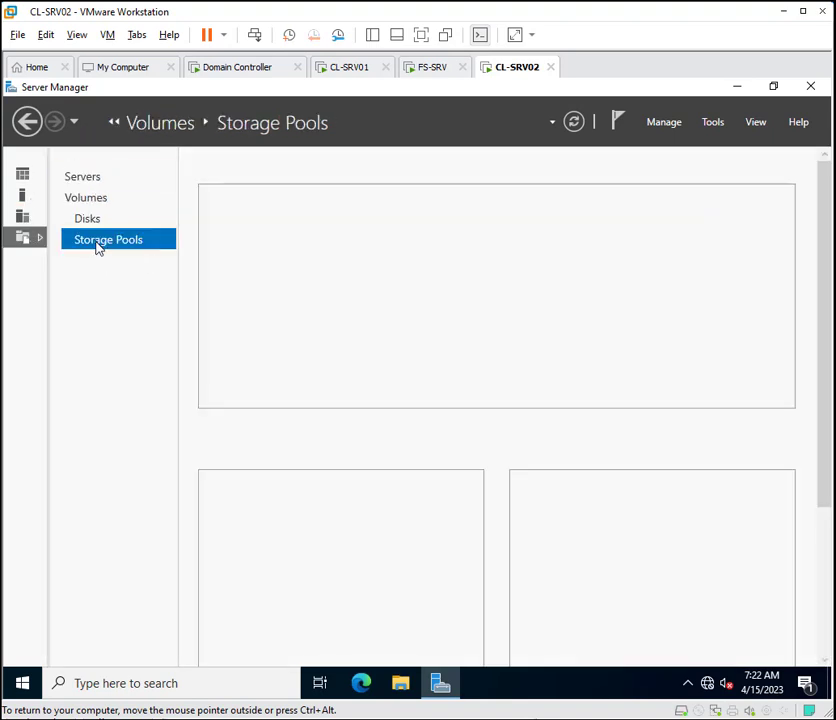
pyautogui.click(90, 225)
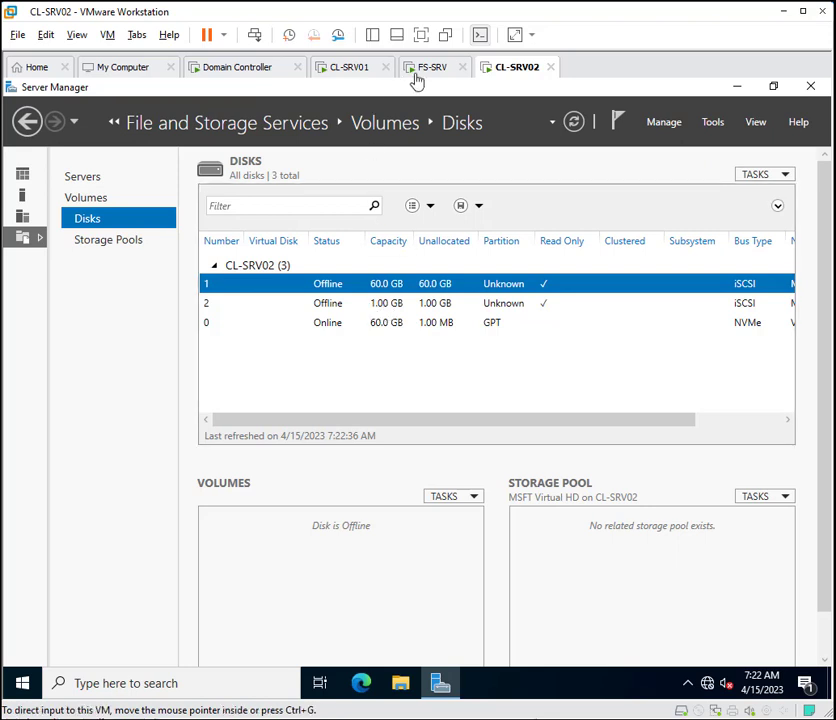
# Return to CL-SRV01, look over its disk list once more, and close Server Manager.
pyautogui.click(357, 70)
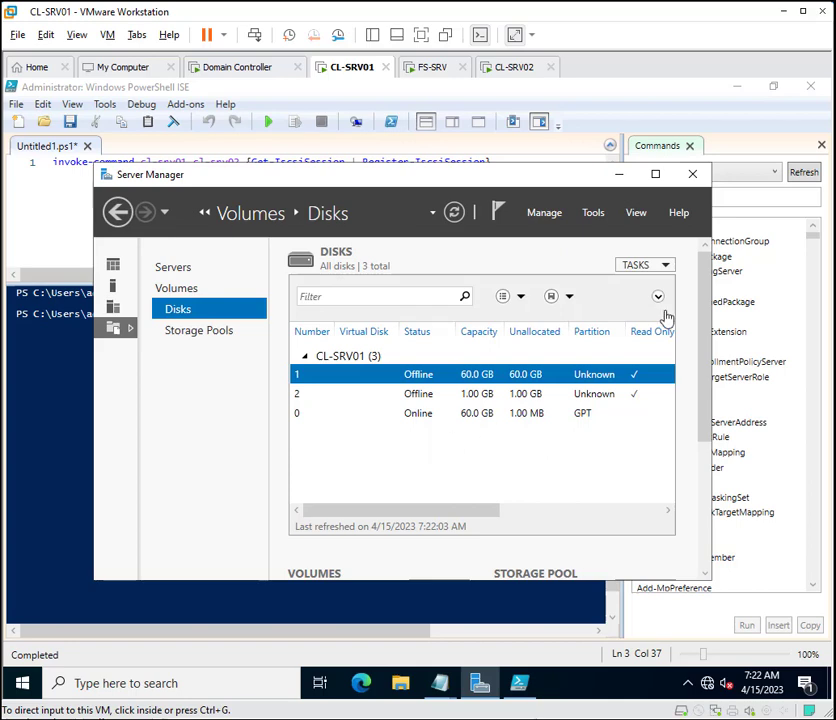
pyautogui.click(695, 178)
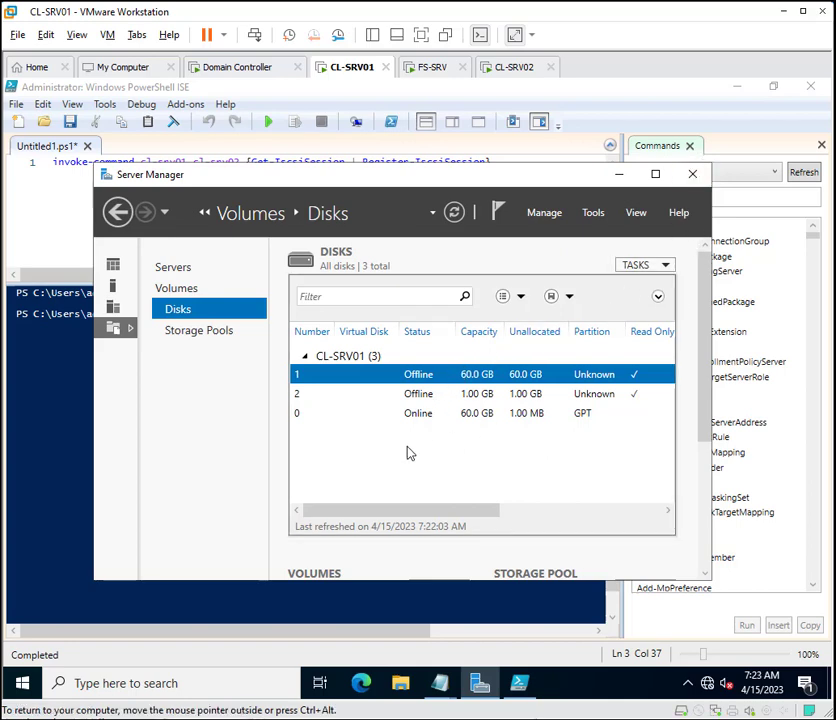
pyautogui.click(692, 177)
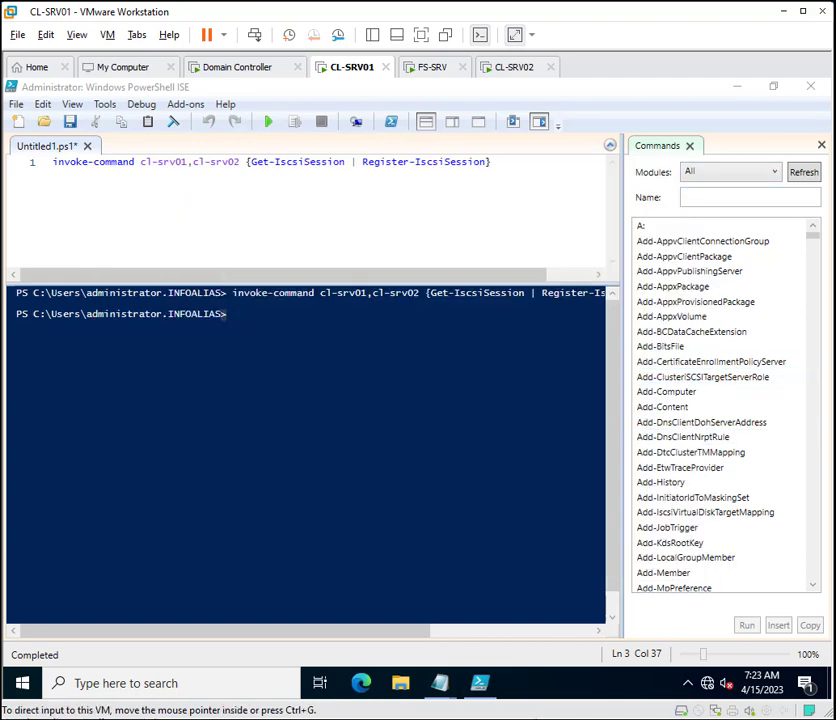